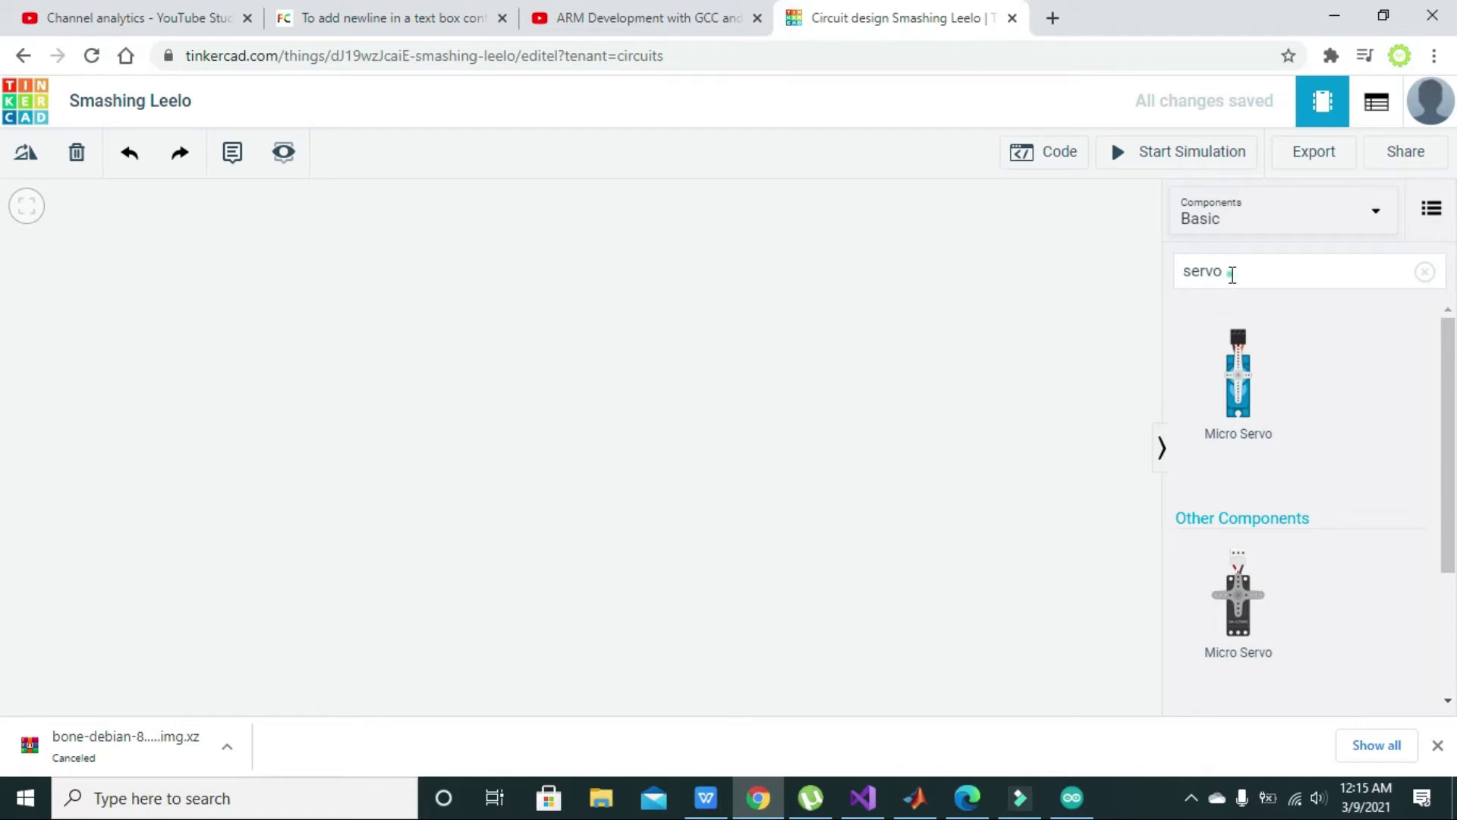
Search components for 'arduino' and place an Arduino Uno R3 on the canvas
double_click(1204, 272)
click(1174, 292)
double_click(1219, 274)
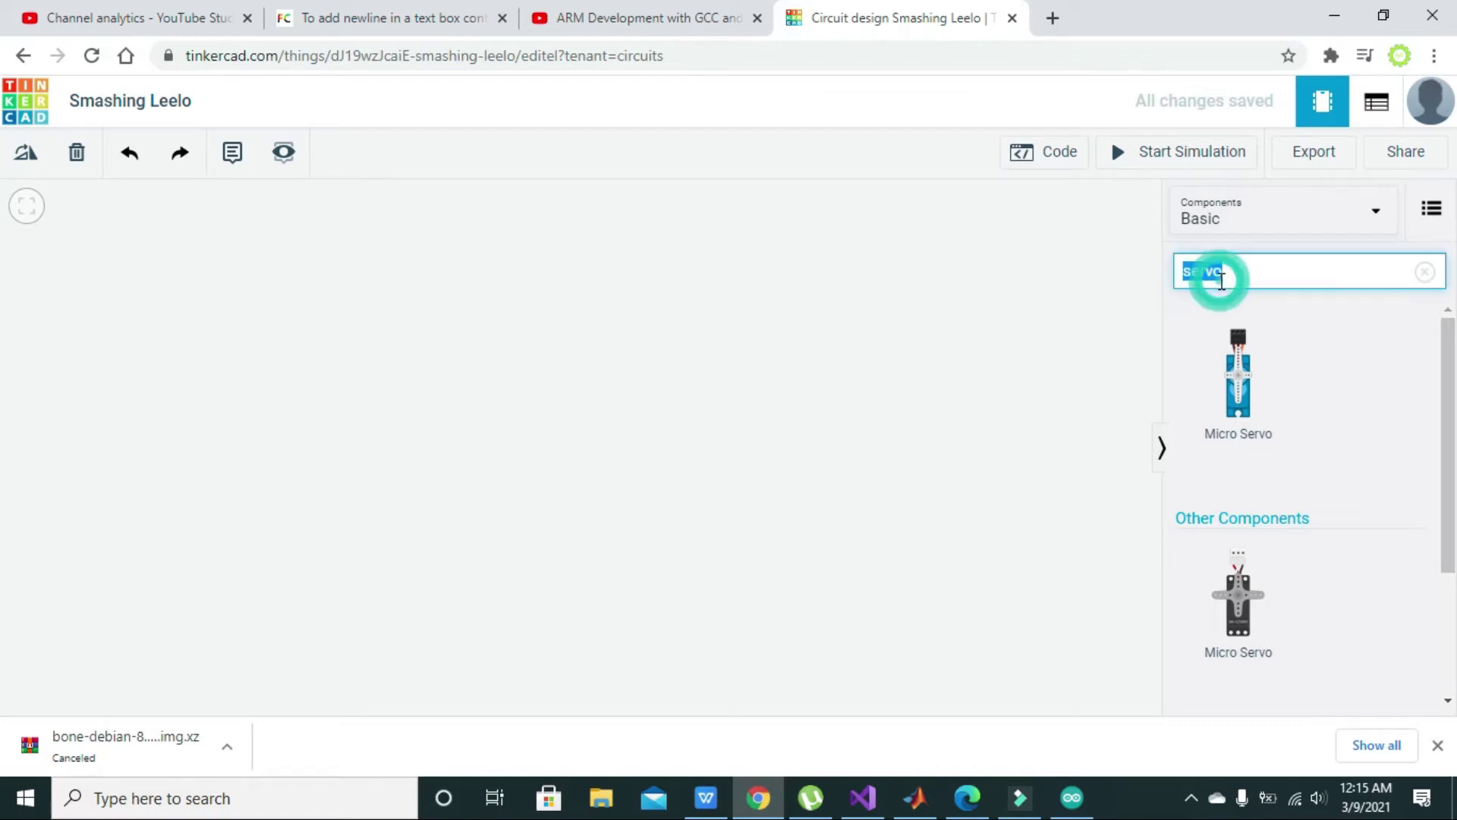
text(arduino)
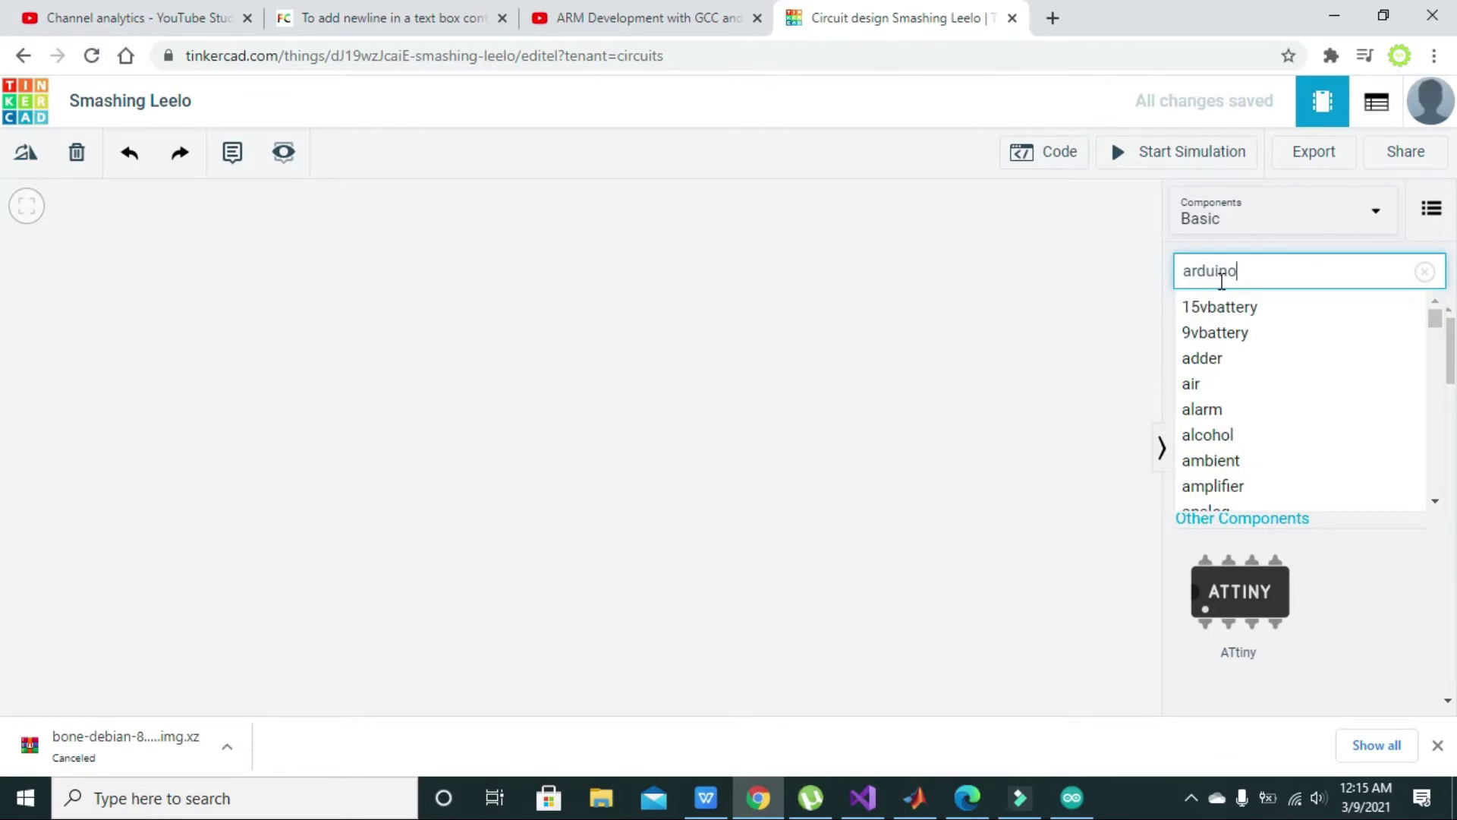
click(1238, 310)
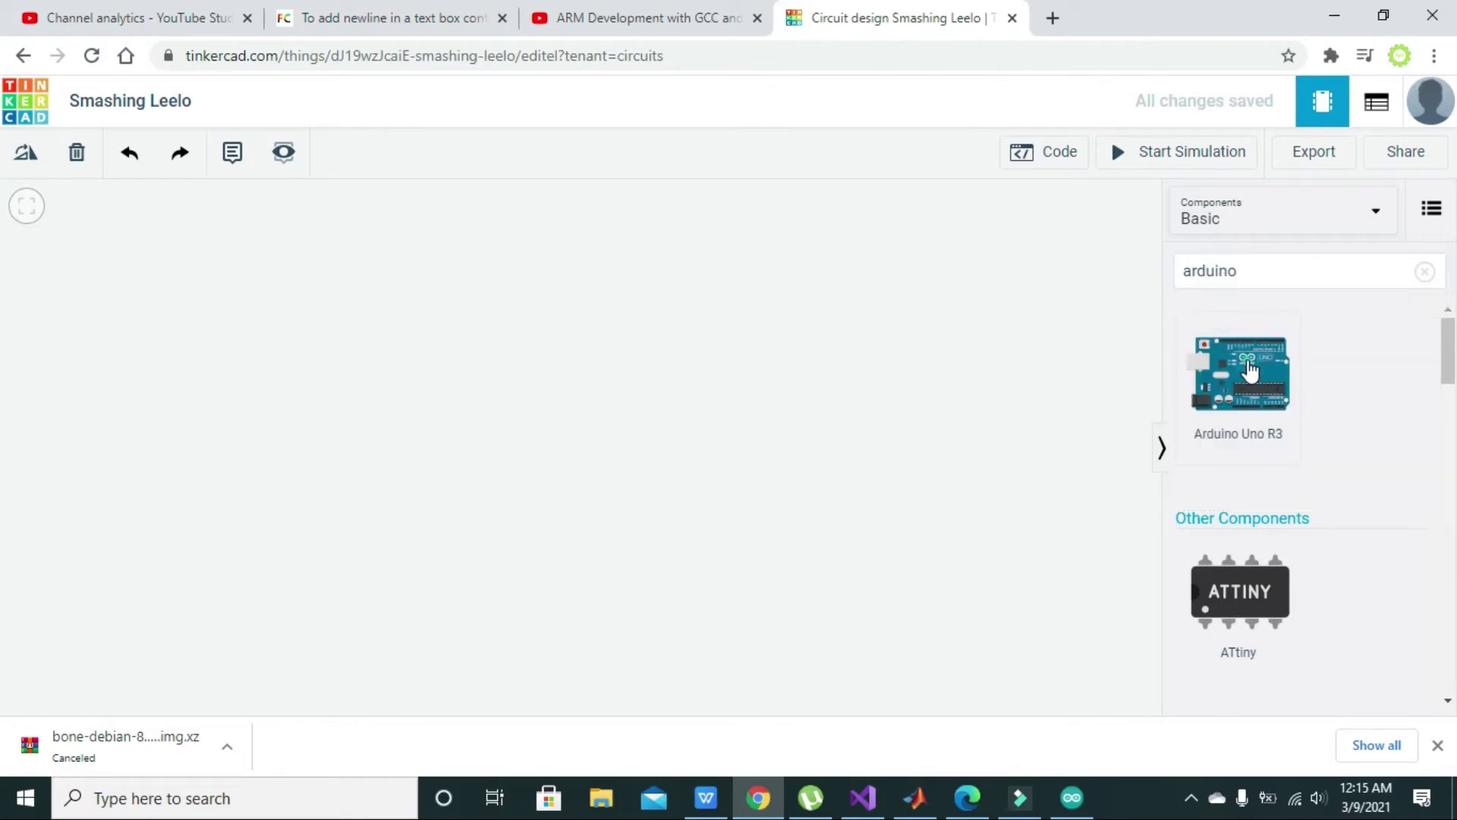
drag(1197, 372, 478, 460)
click(878, 508)
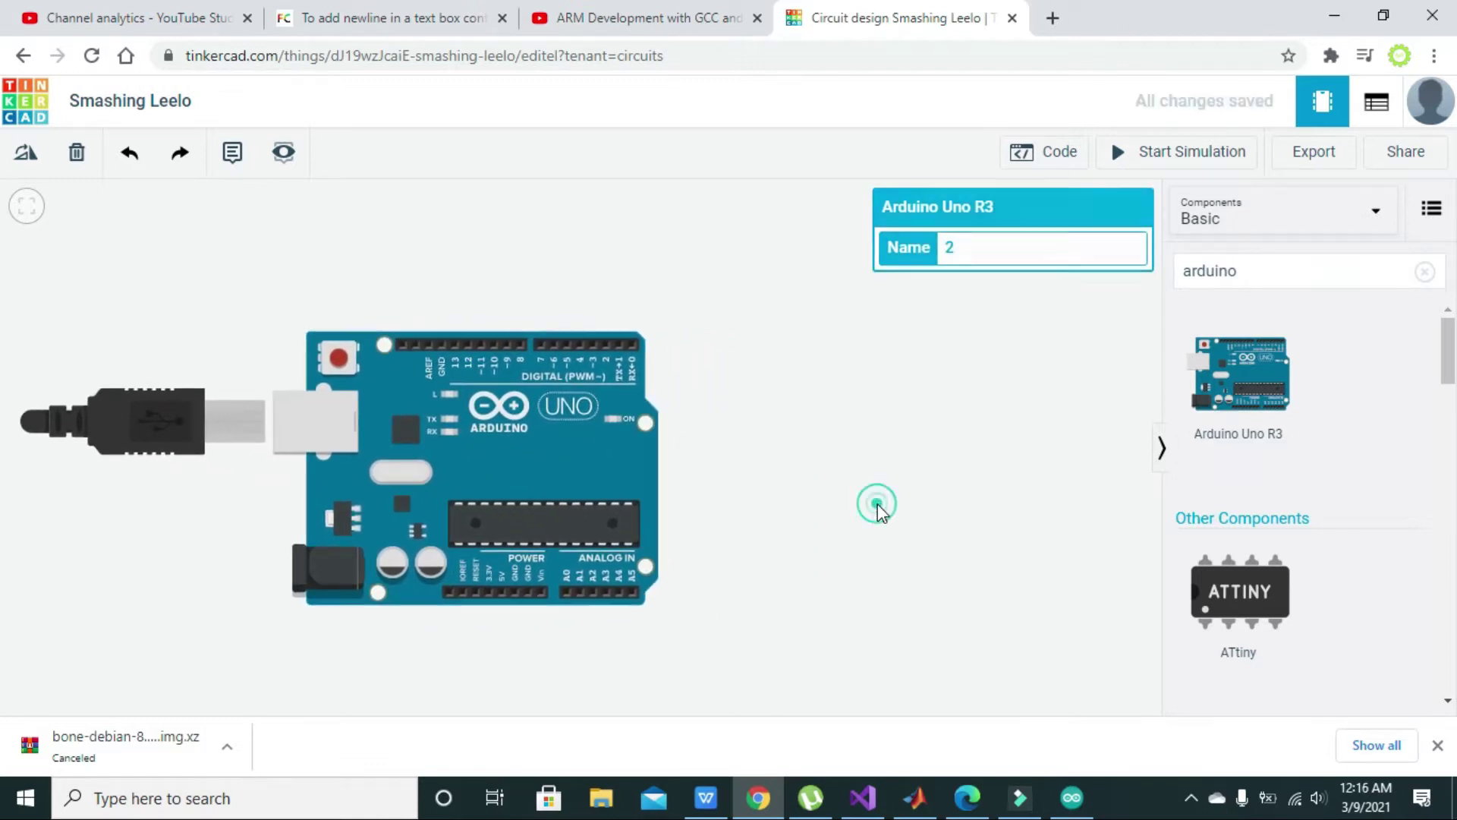
Change the component search term to 'servo'
click(1256, 273)
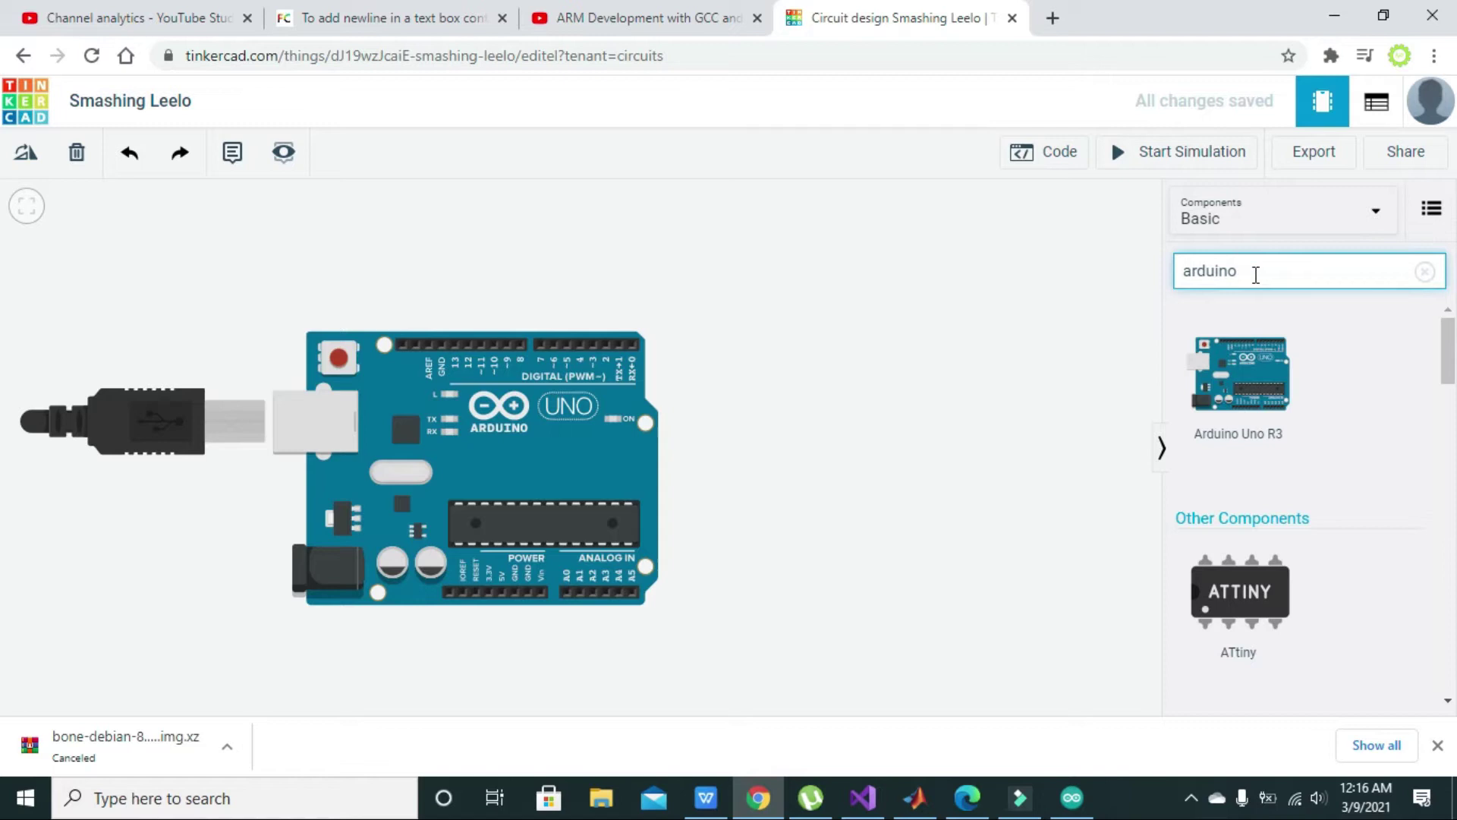
key(BackSpace)
key(BackSpace)
key(BackSpace)
key(BackSpace)
key(BackSpace)
key(BackSpace)
key(BackSpace)
text(servo)
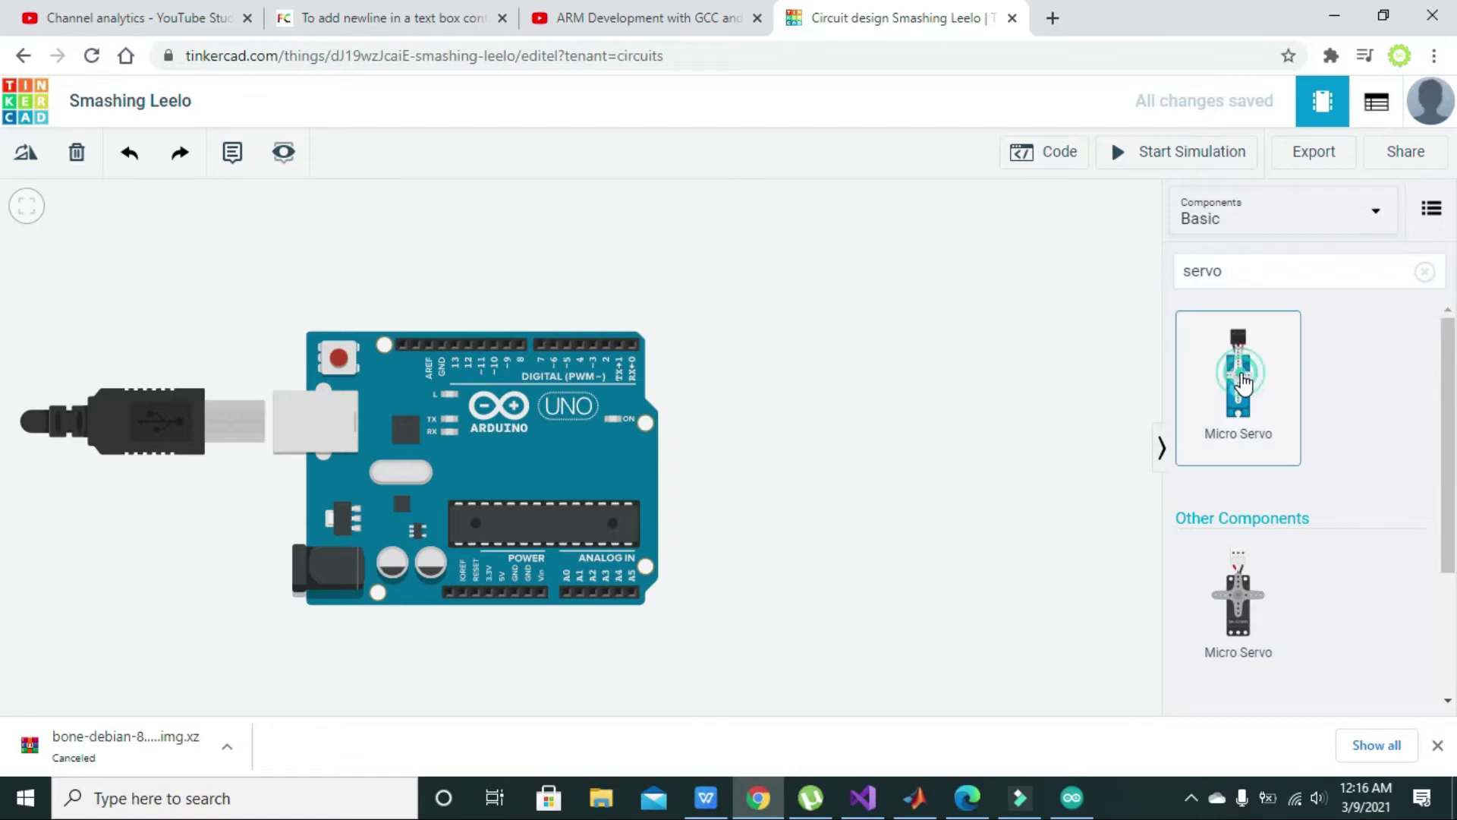
Place a Micro Servo right of the Arduino and nudge it slightly lower
drag(1241, 384, 896, 343)
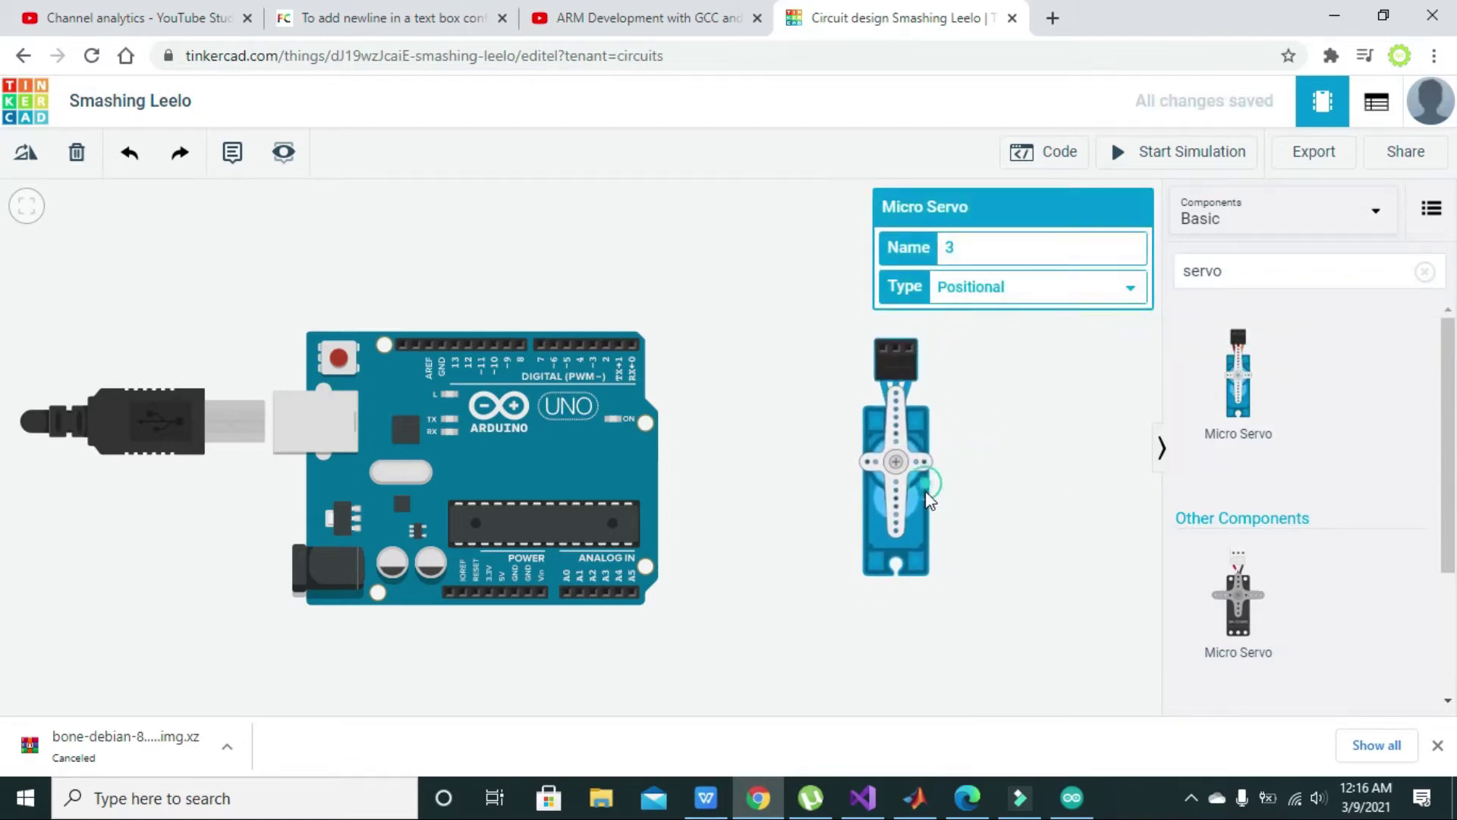
drag(926, 493, 925, 501)
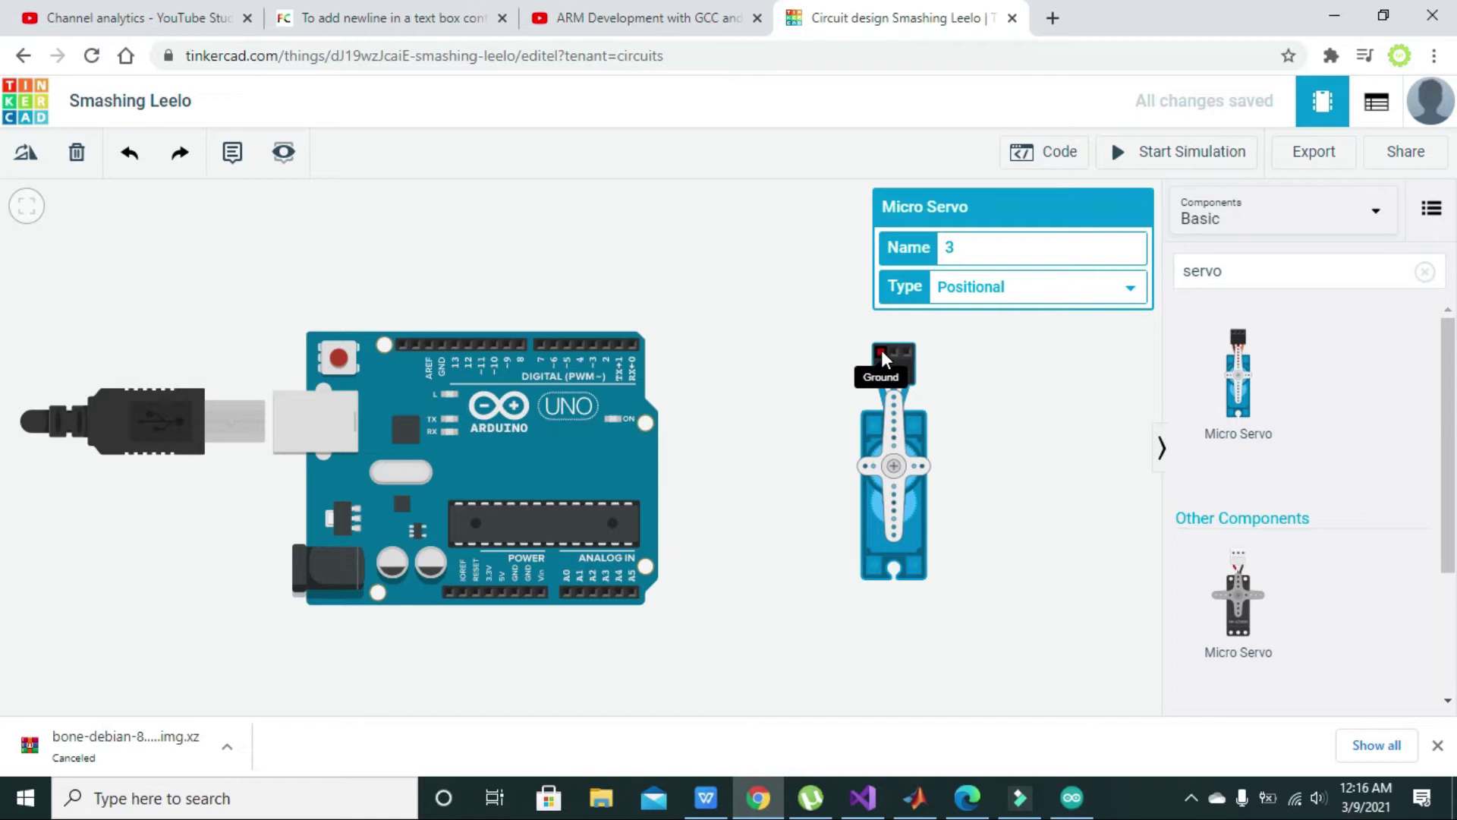
Wire the servo's Ground pin to the Arduino GND pin with right-angled bends
click(881, 350)
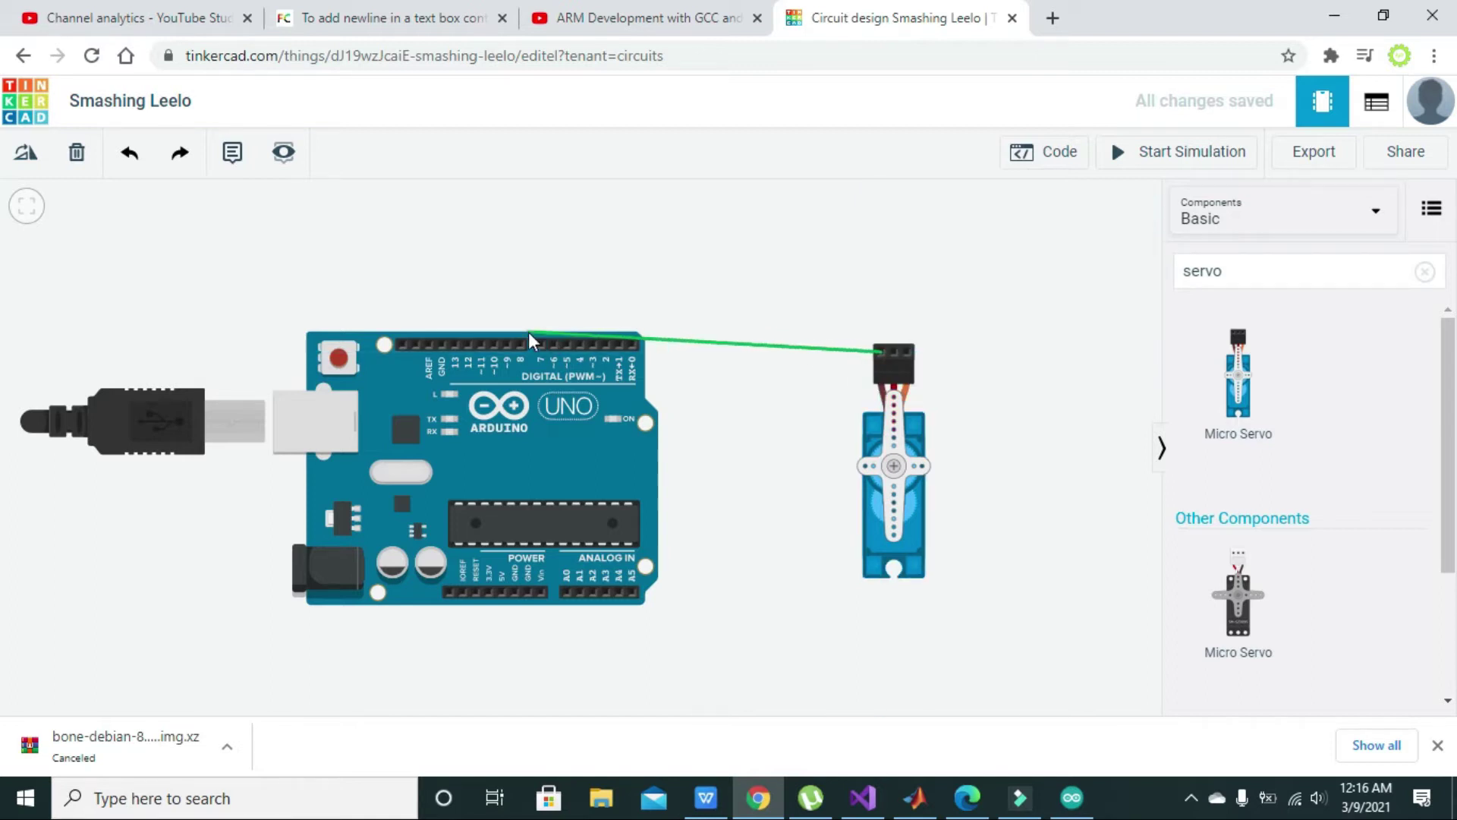
click(442, 344)
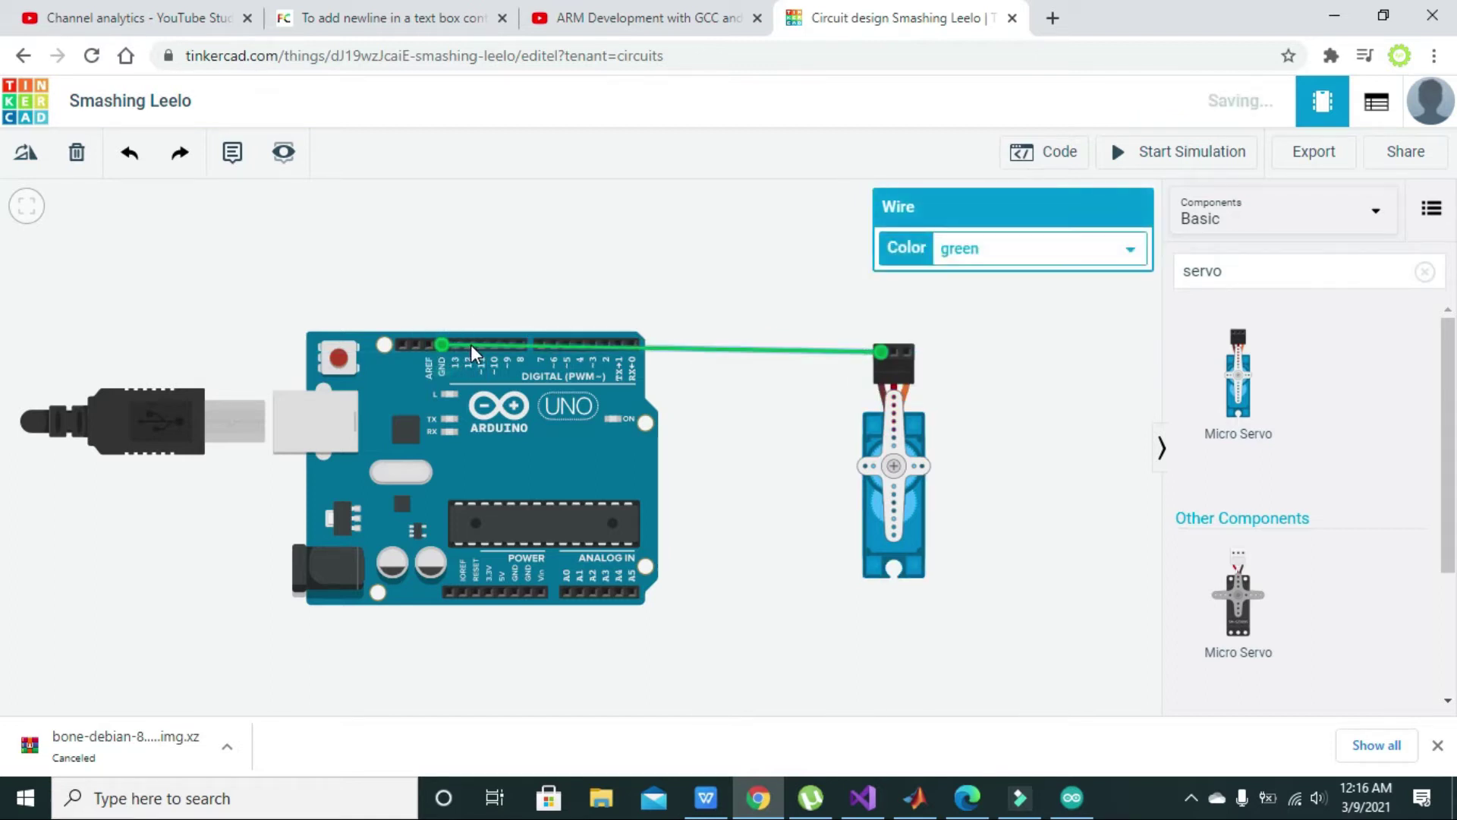
drag(476, 344, 442, 308)
drag(831, 346, 882, 313)
click(839, 325)
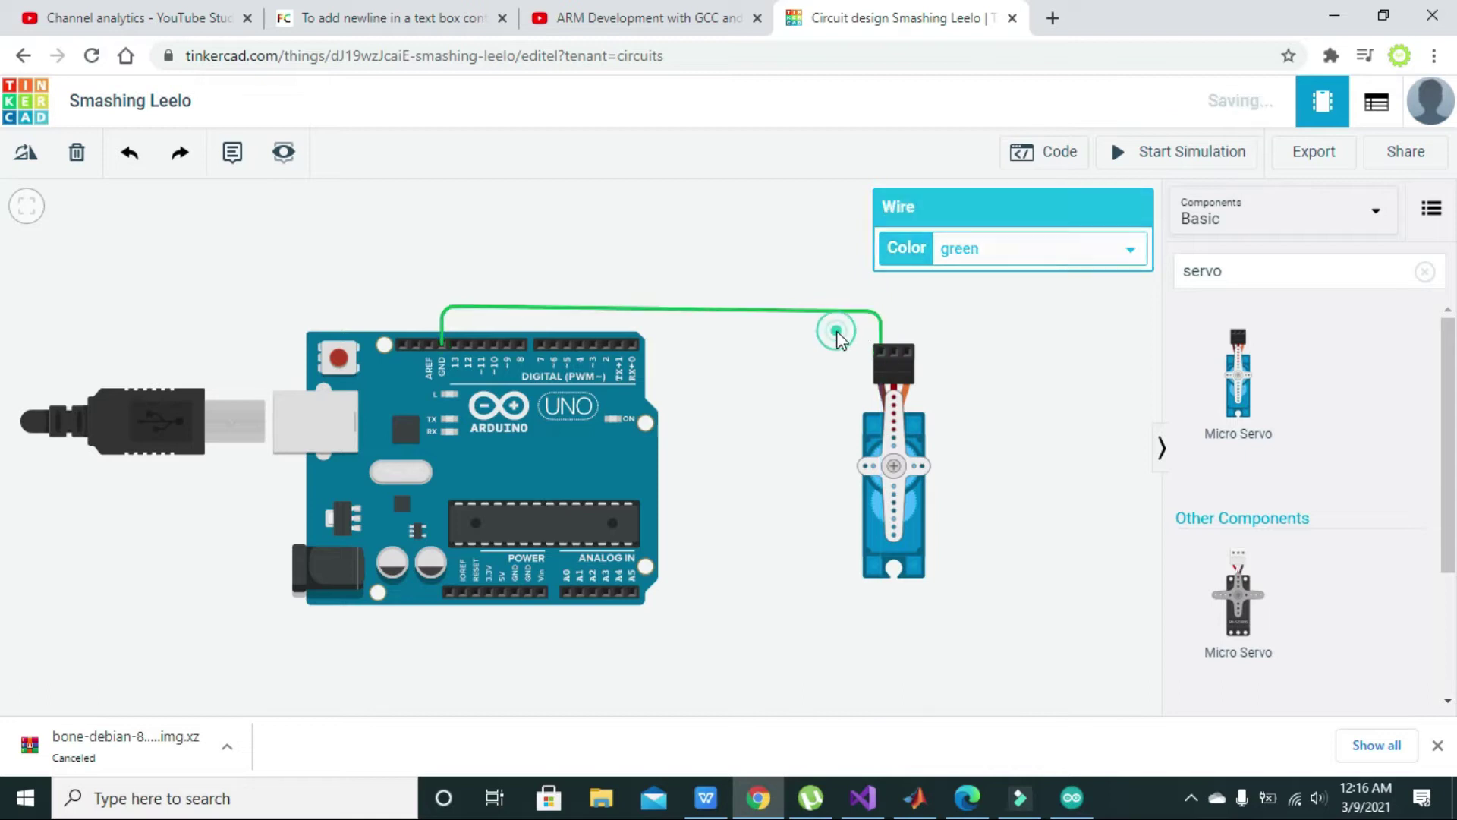
Wire the servo's Power pin to the Arduino 5V pin, routed around the board
click(895, 350)
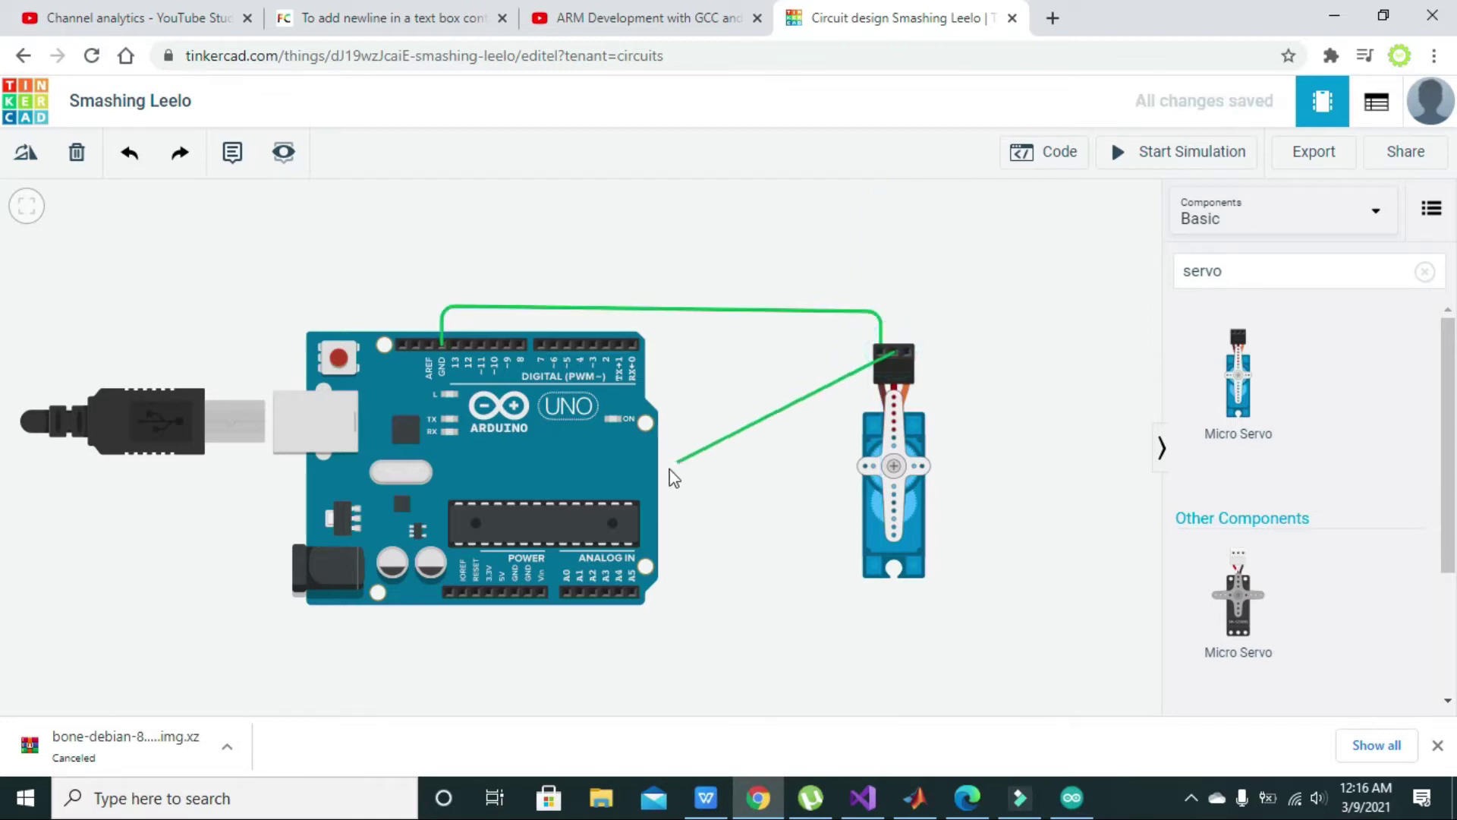
click(502, 591)
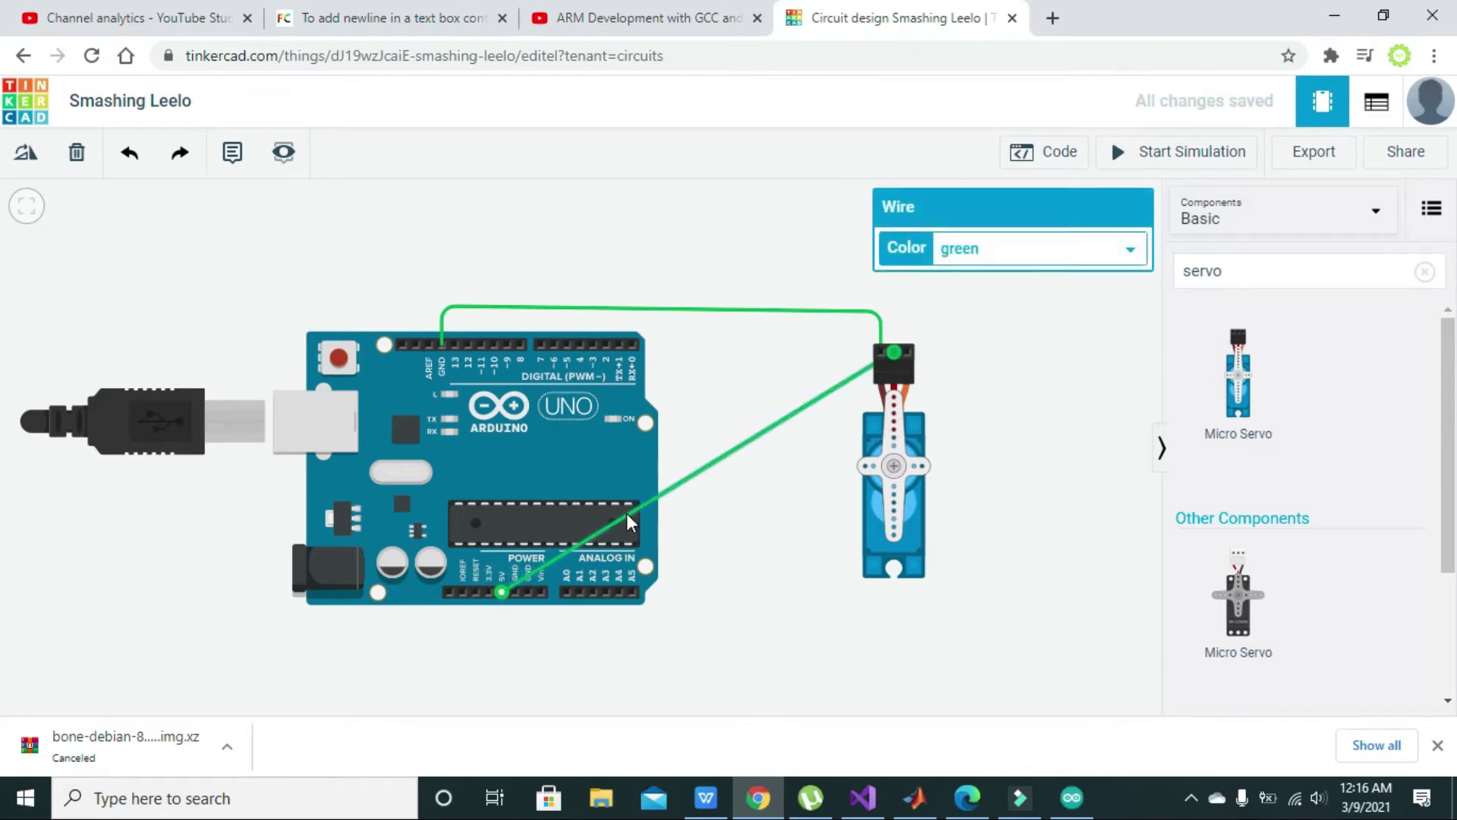
drag(626, 513, 501, 645)
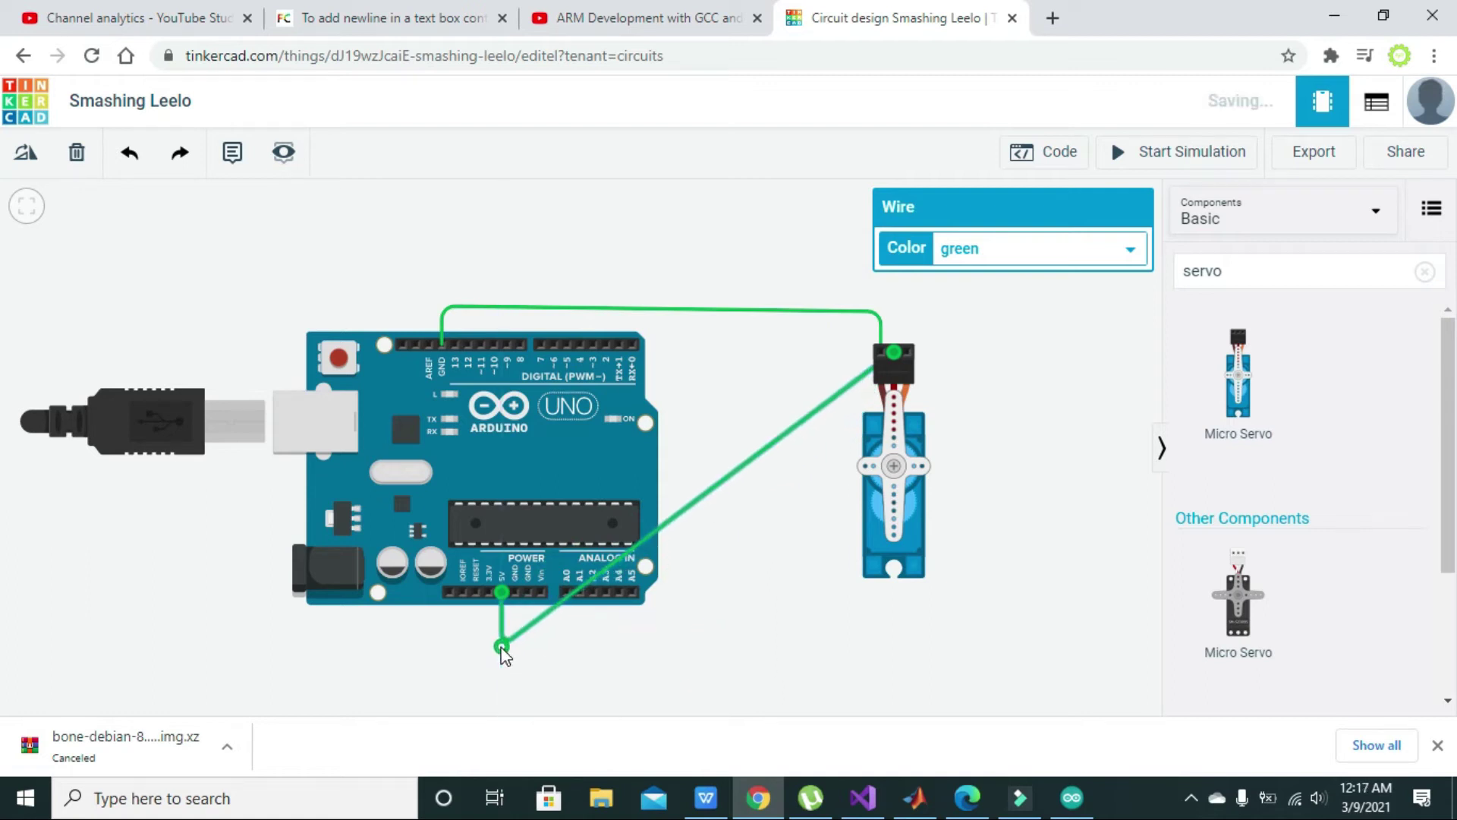
click(783, 436)
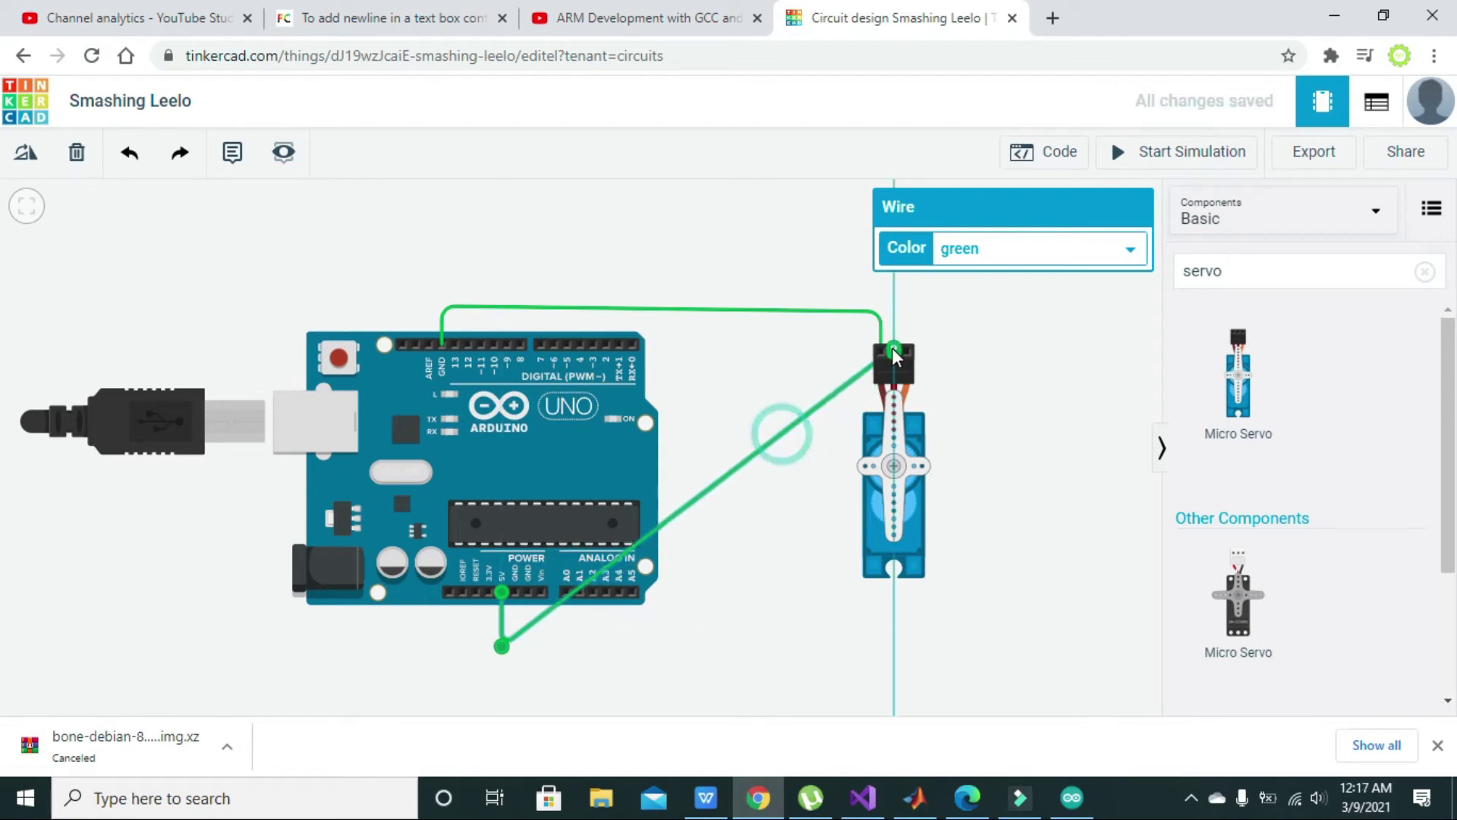
drag(892, 350, 895, 314)
click(796, 394)
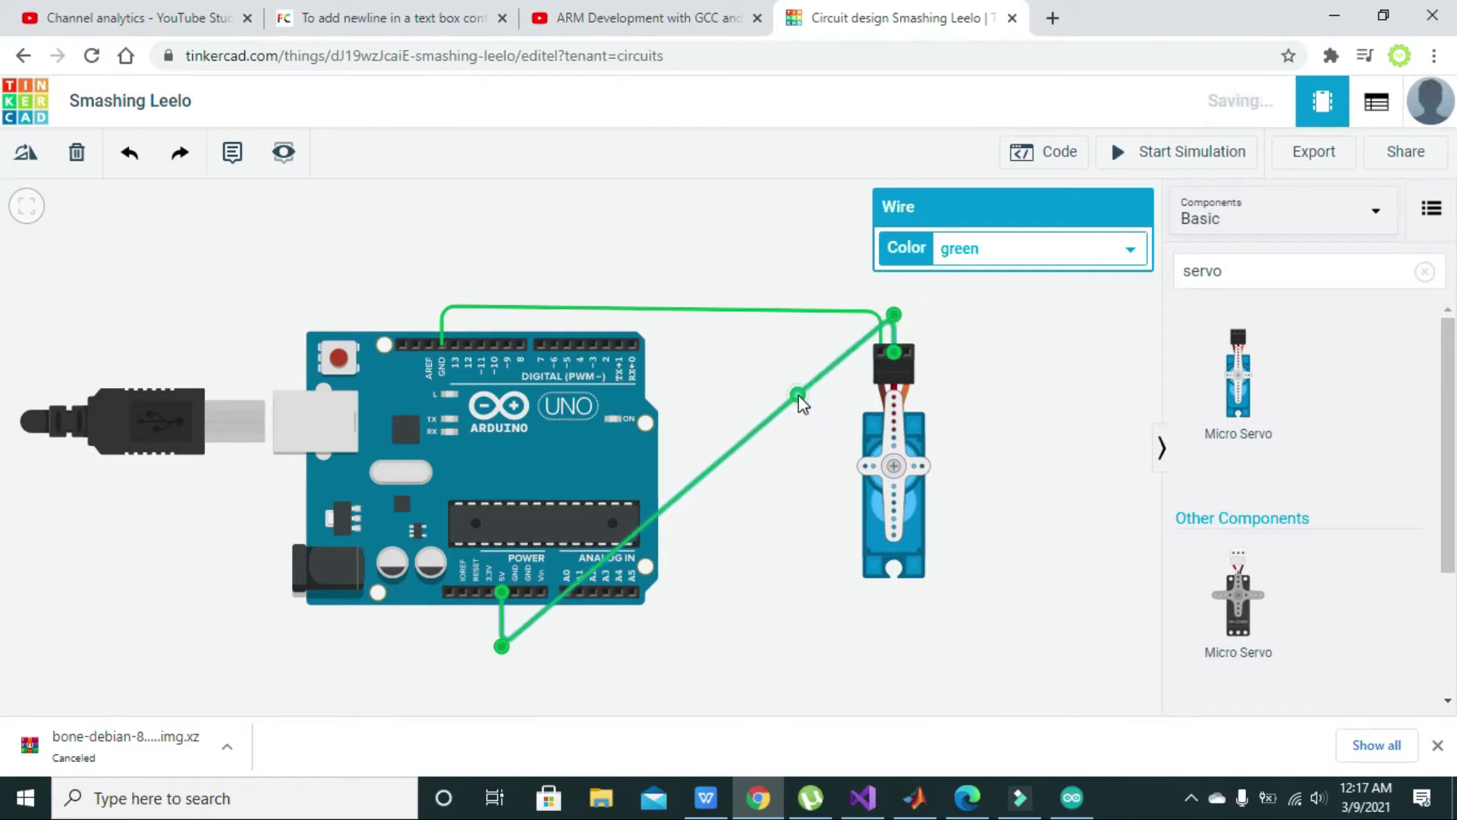
drag(798, 399, 1055, 317)
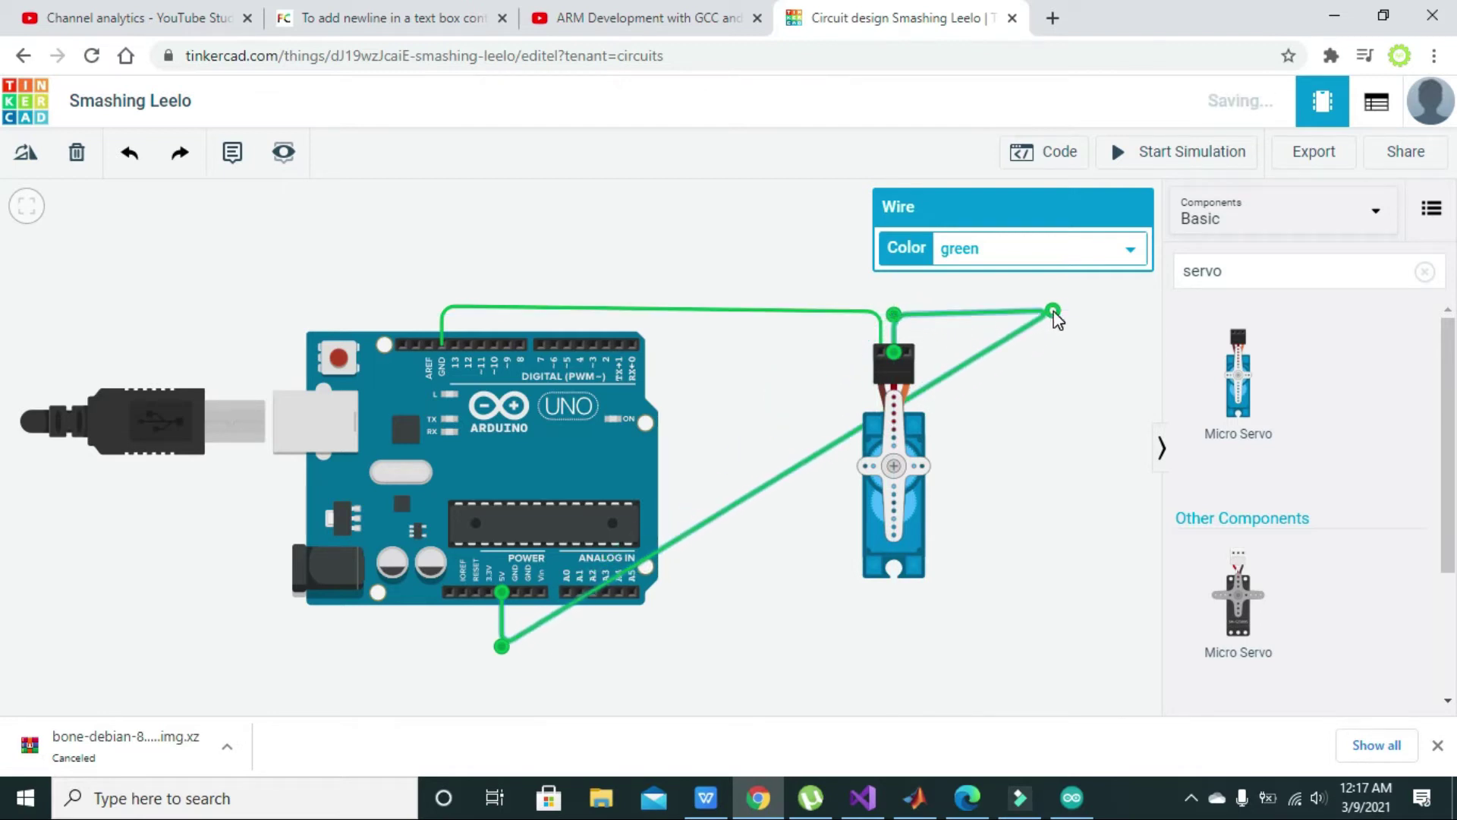
click(784, 474)
drag(784, 474, 1060, 648)
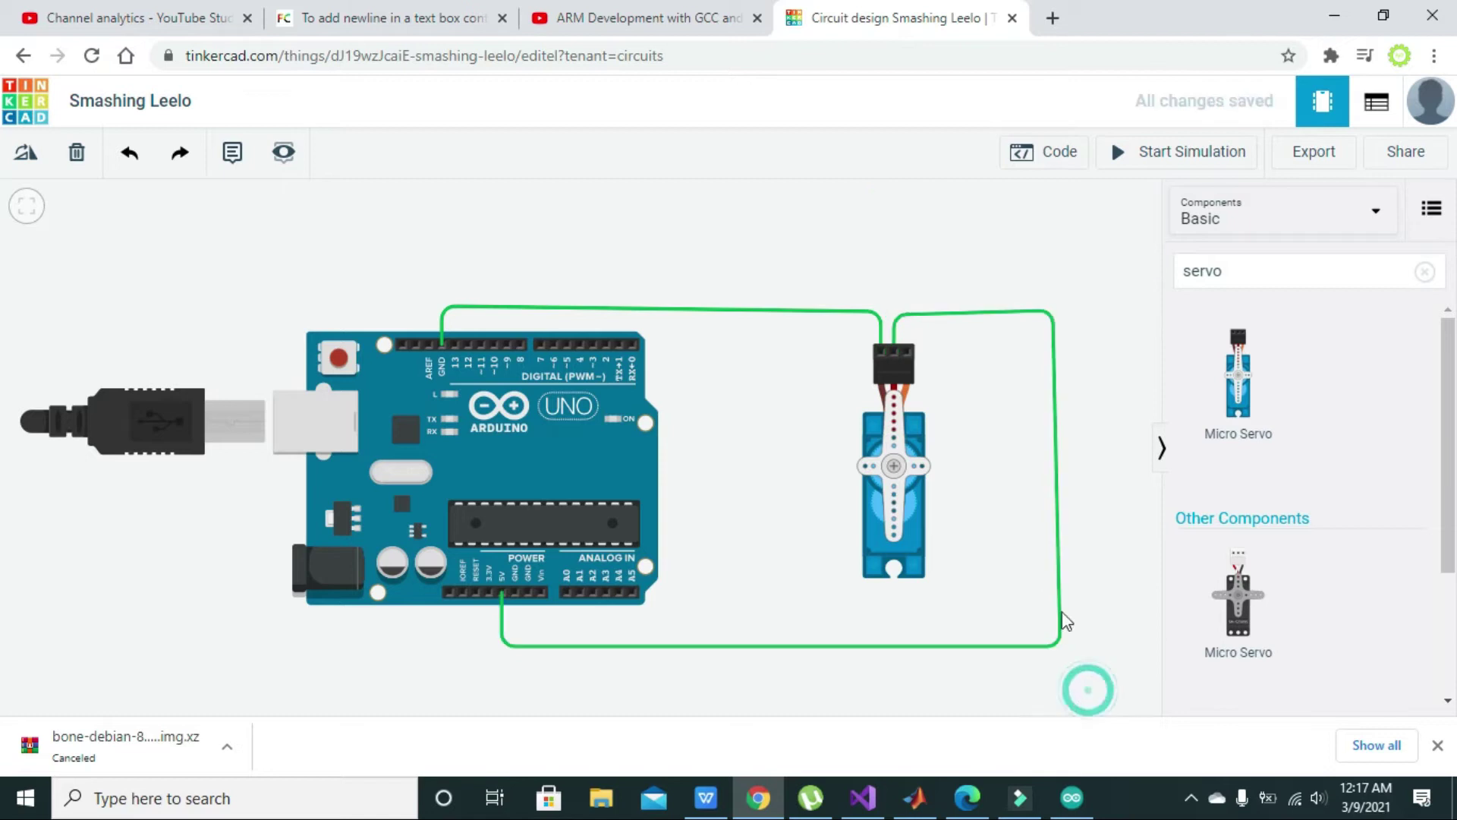
drag(1055, 329, 1052, 320)
drag(1060, 647, 1052, 645)
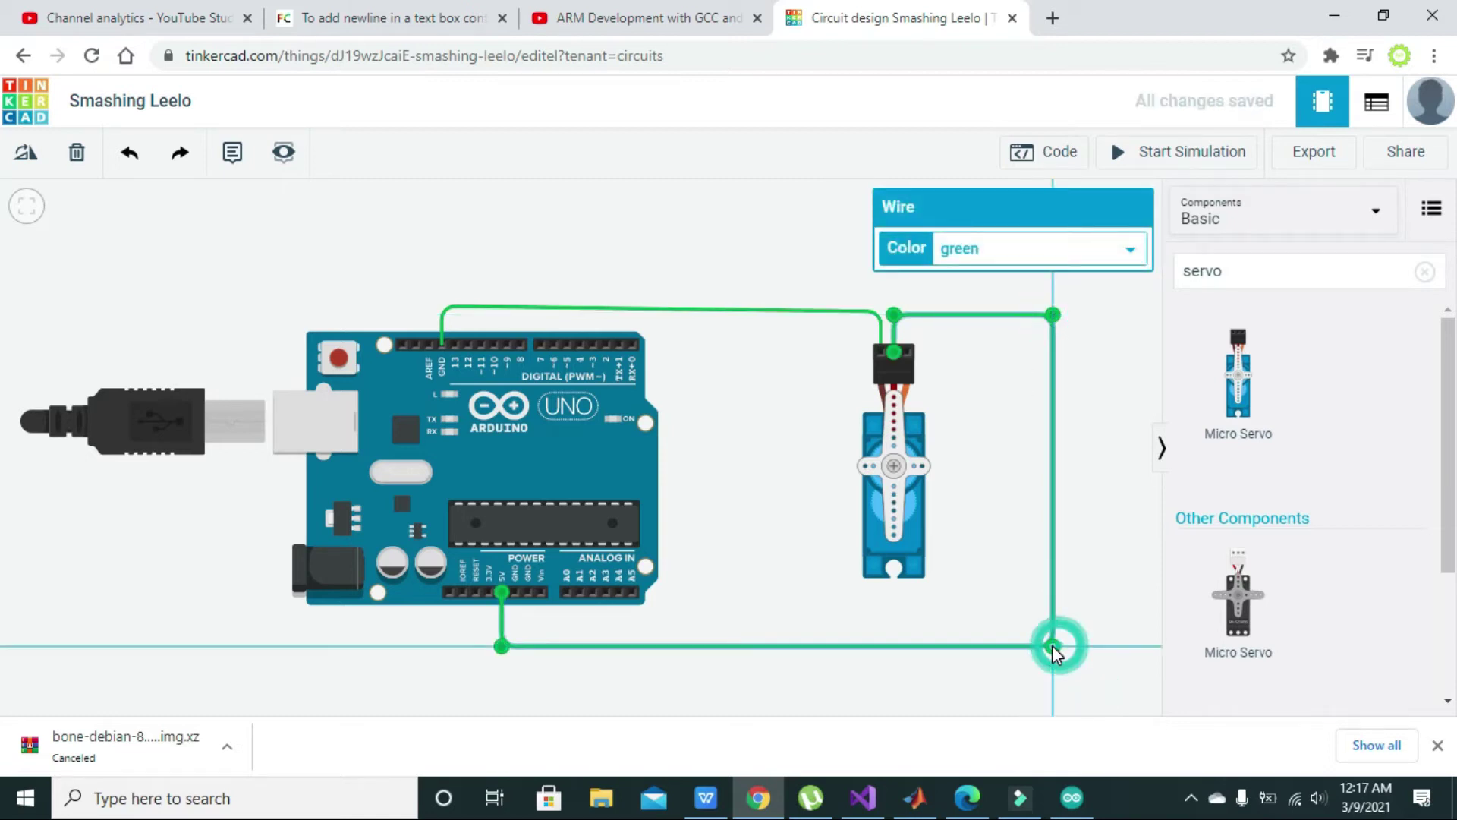
click(1092, 620)
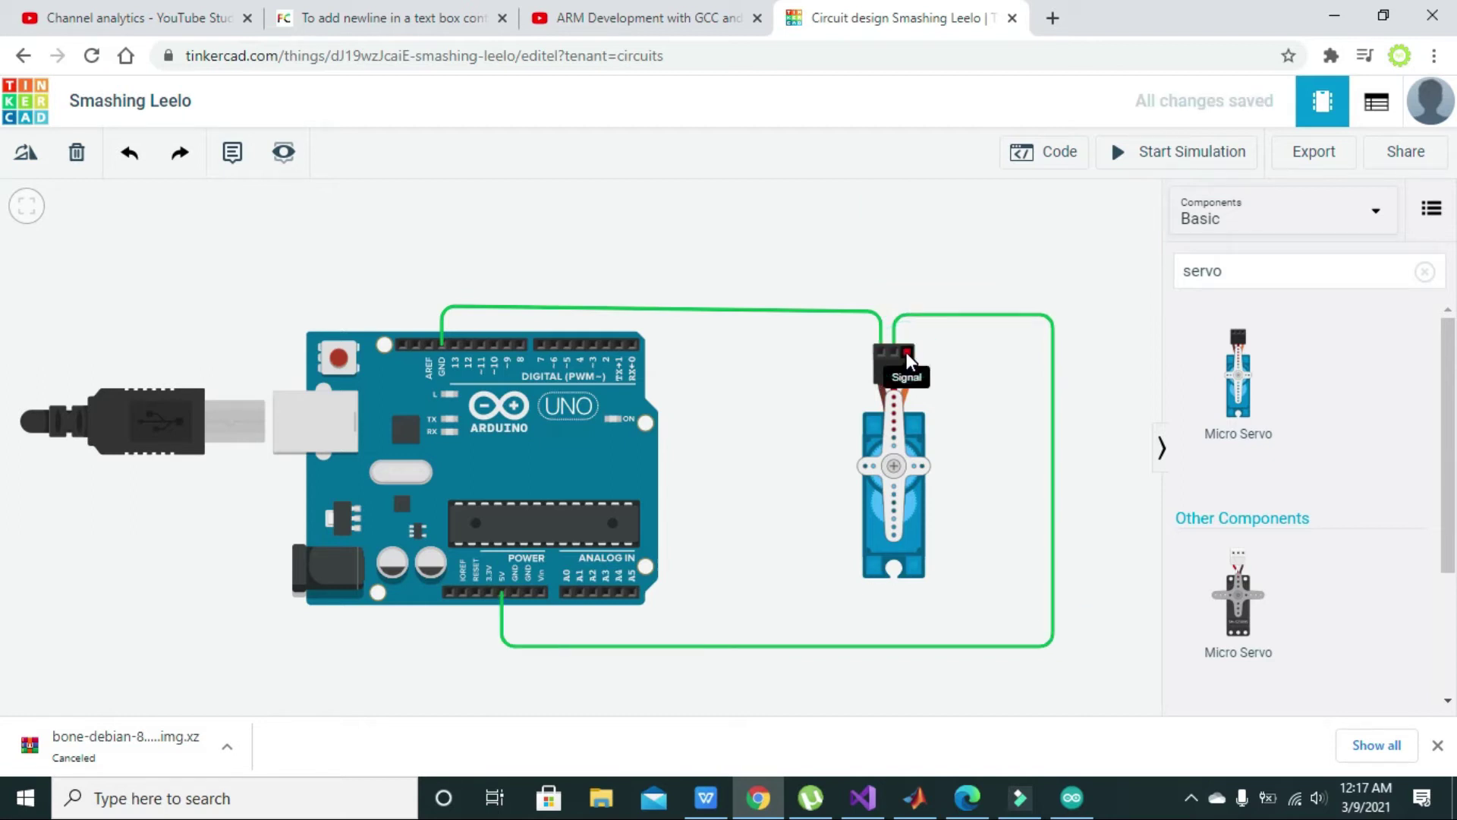
Run a signal wire from the servo to Arduino pin 9, routed above the board
drag(906, 353, 504, 347)
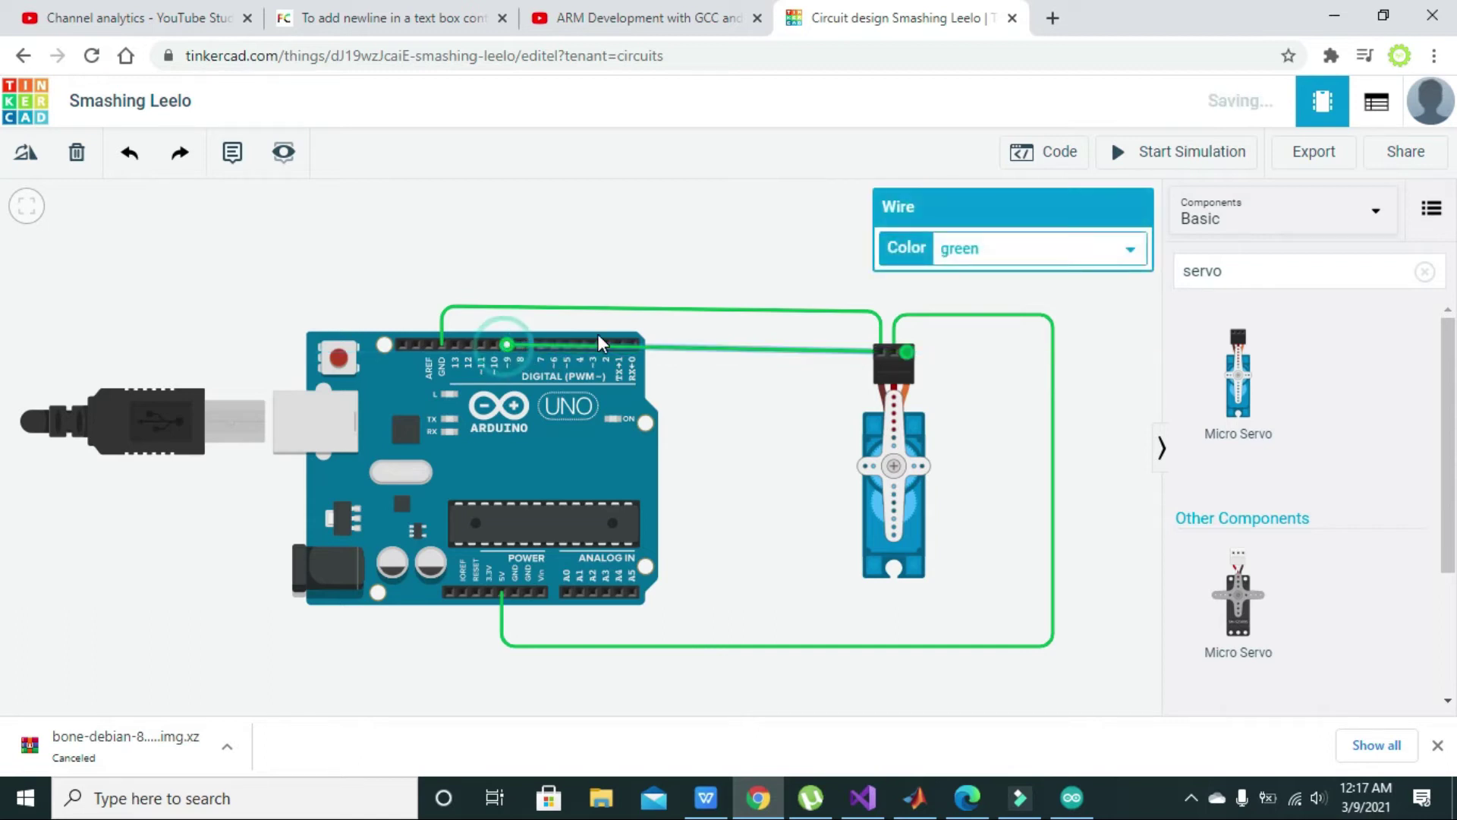
drag(583, 347, 506, 270)
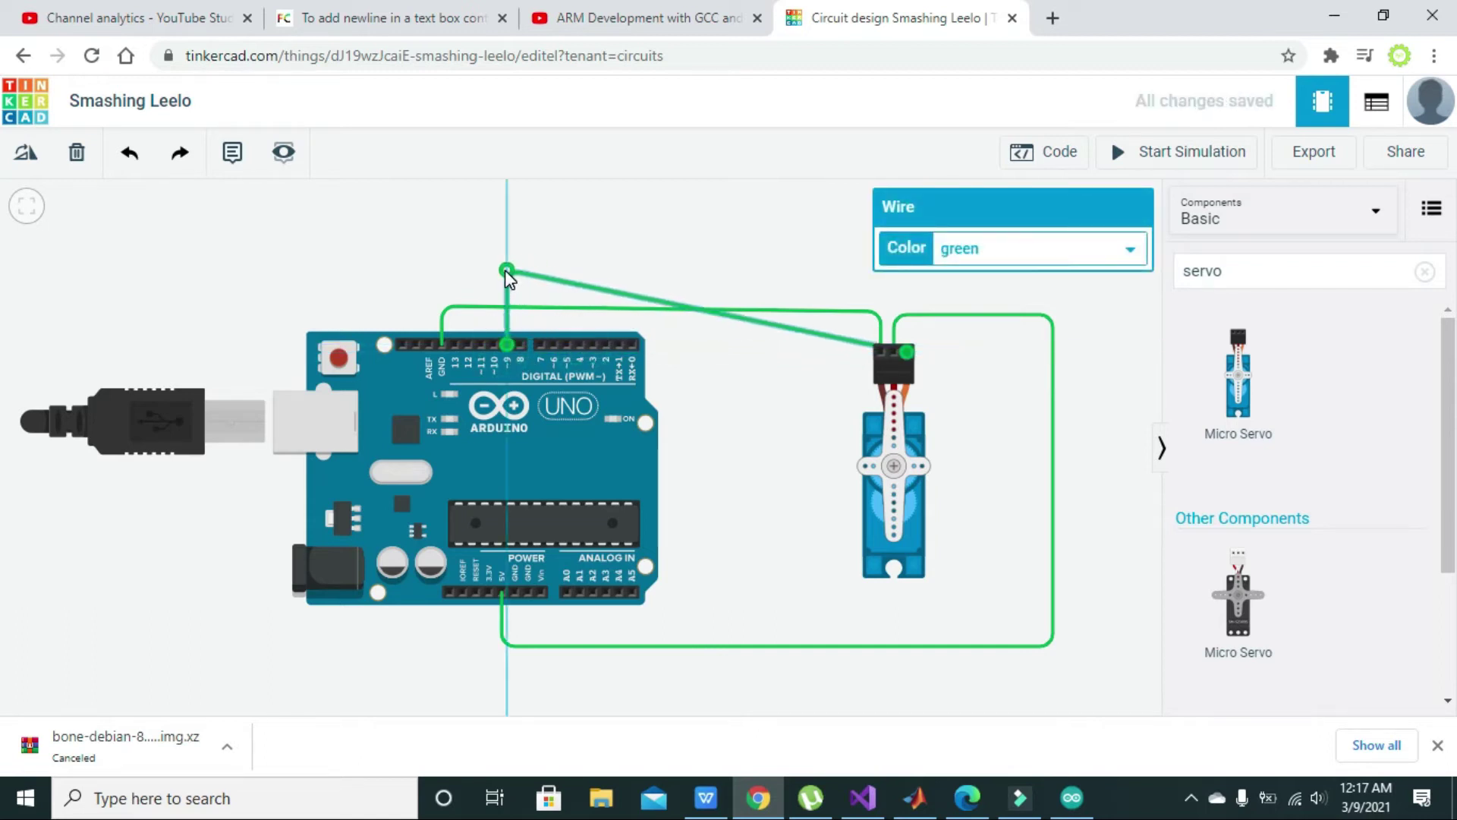
click(804, 331)
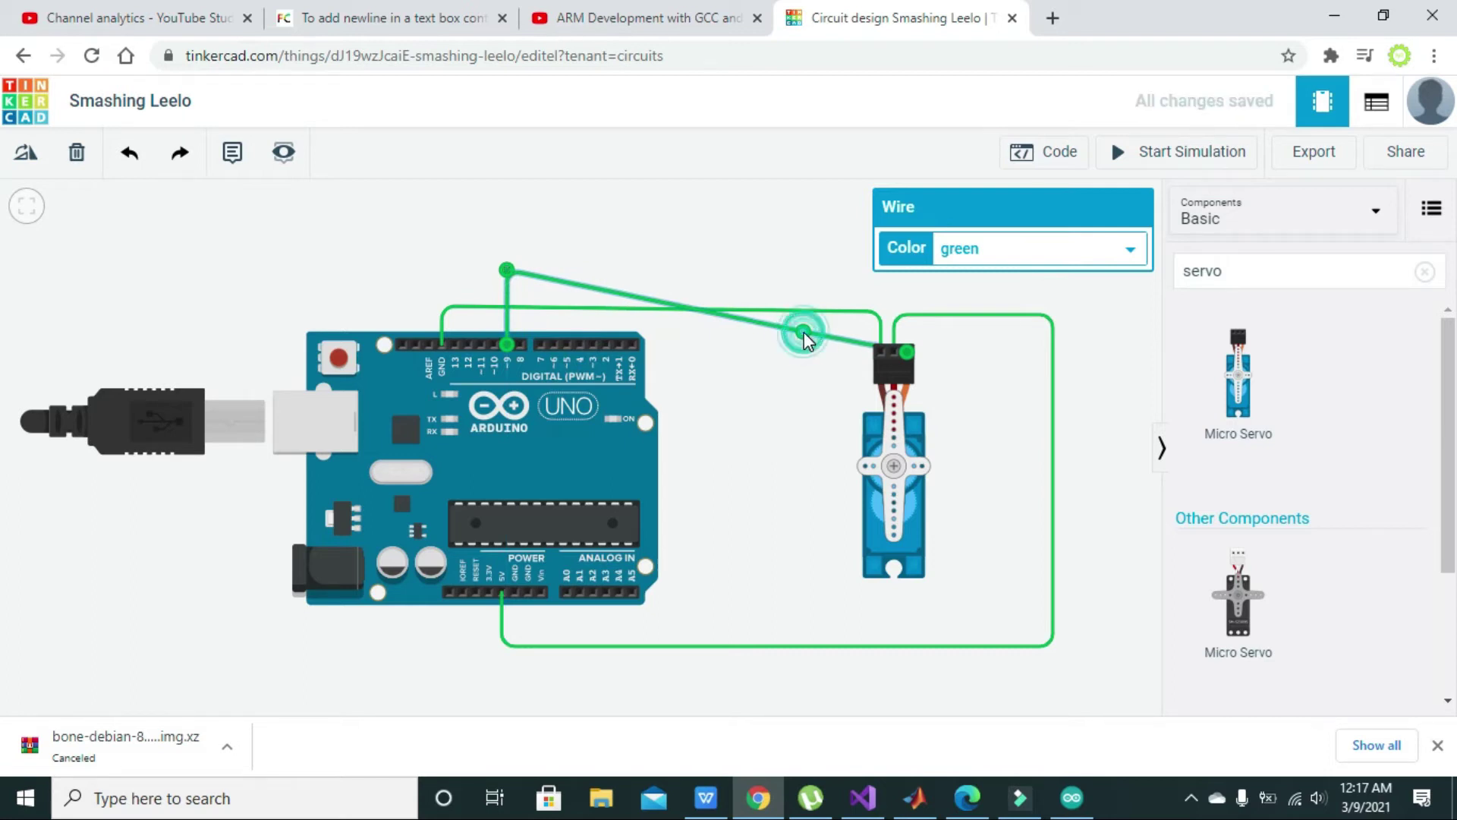
drag(804, 331, 908, 273)
click(953, 291)
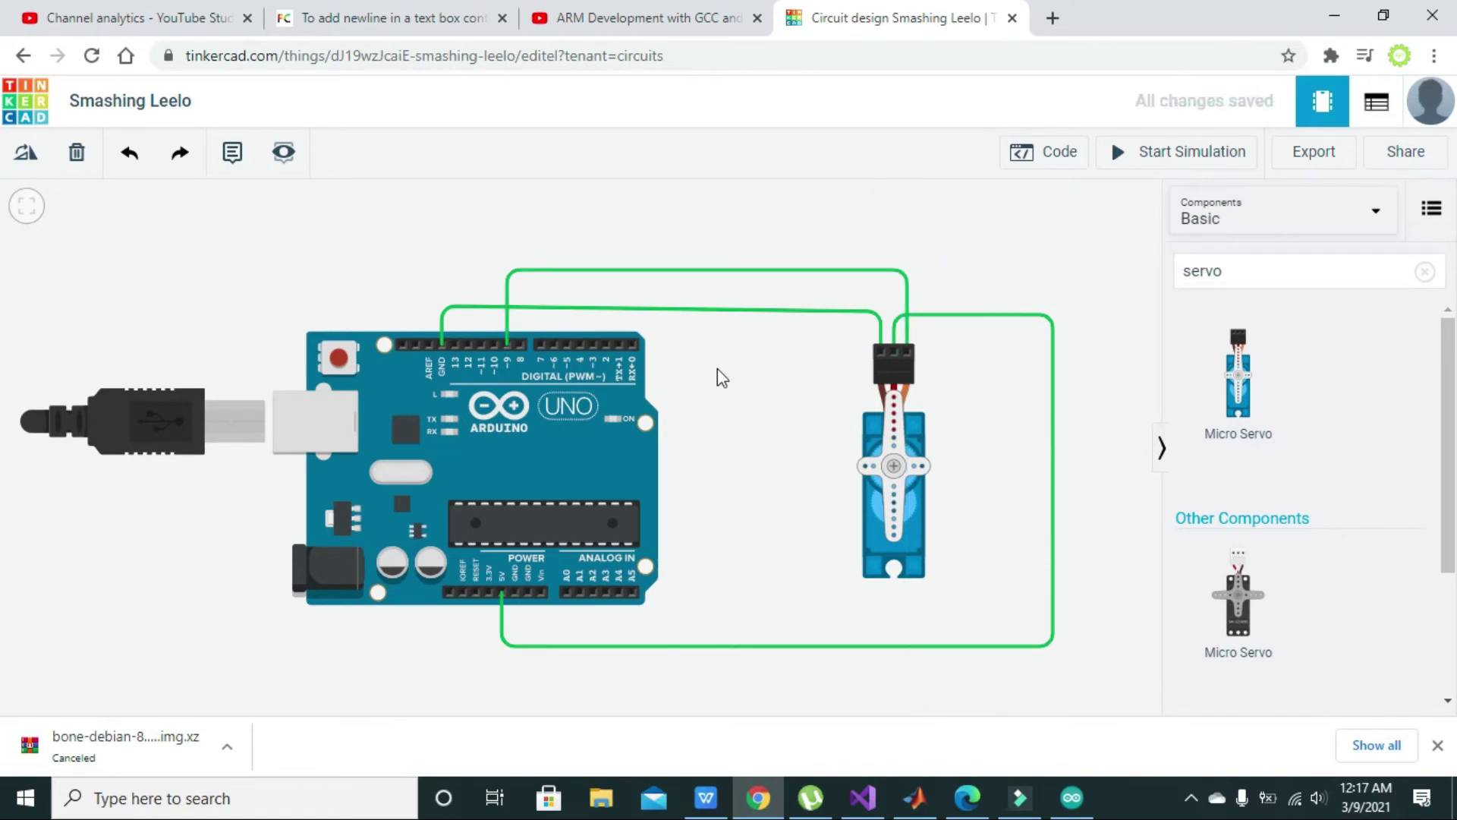
Select and copy the whole servo sweep sketch from the Arduino IDE
click(1069, 791)
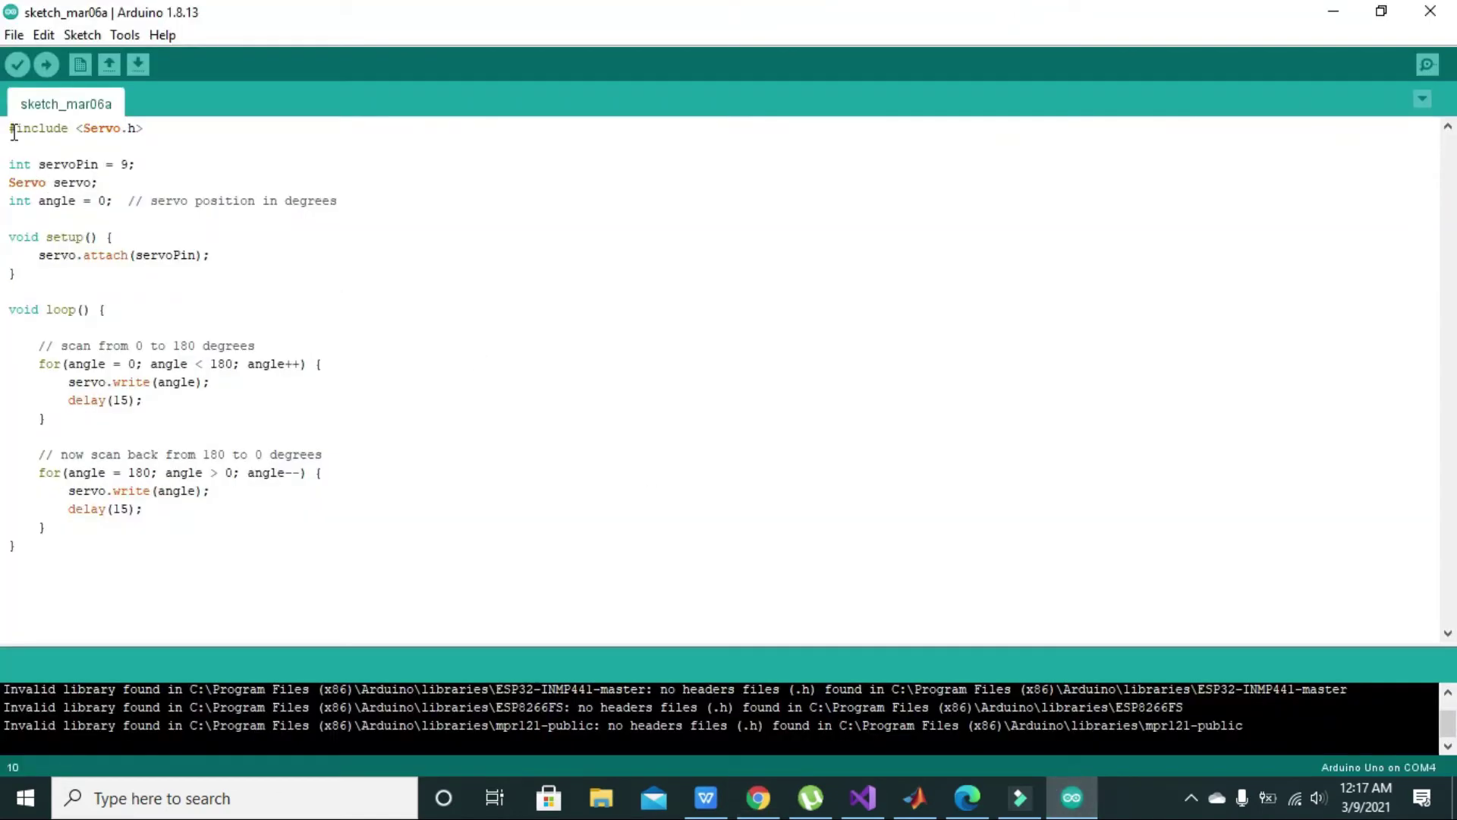
mouse_move(14, 132)
mouse_down()
mouse_move(123, 273)
mouse_move(184, 548)
mouse_up()
key(ctrl+c)
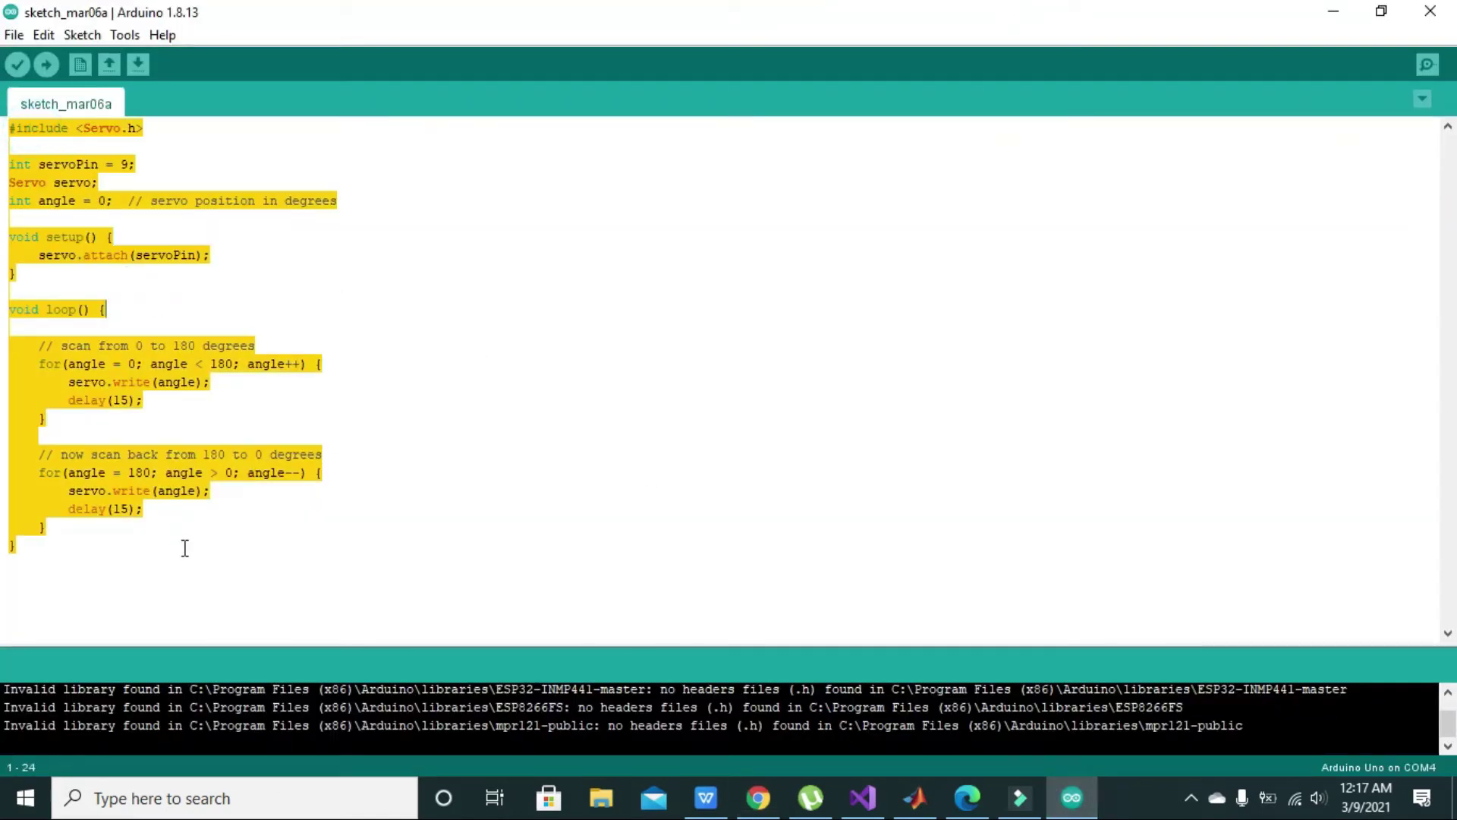
click(184, 548)
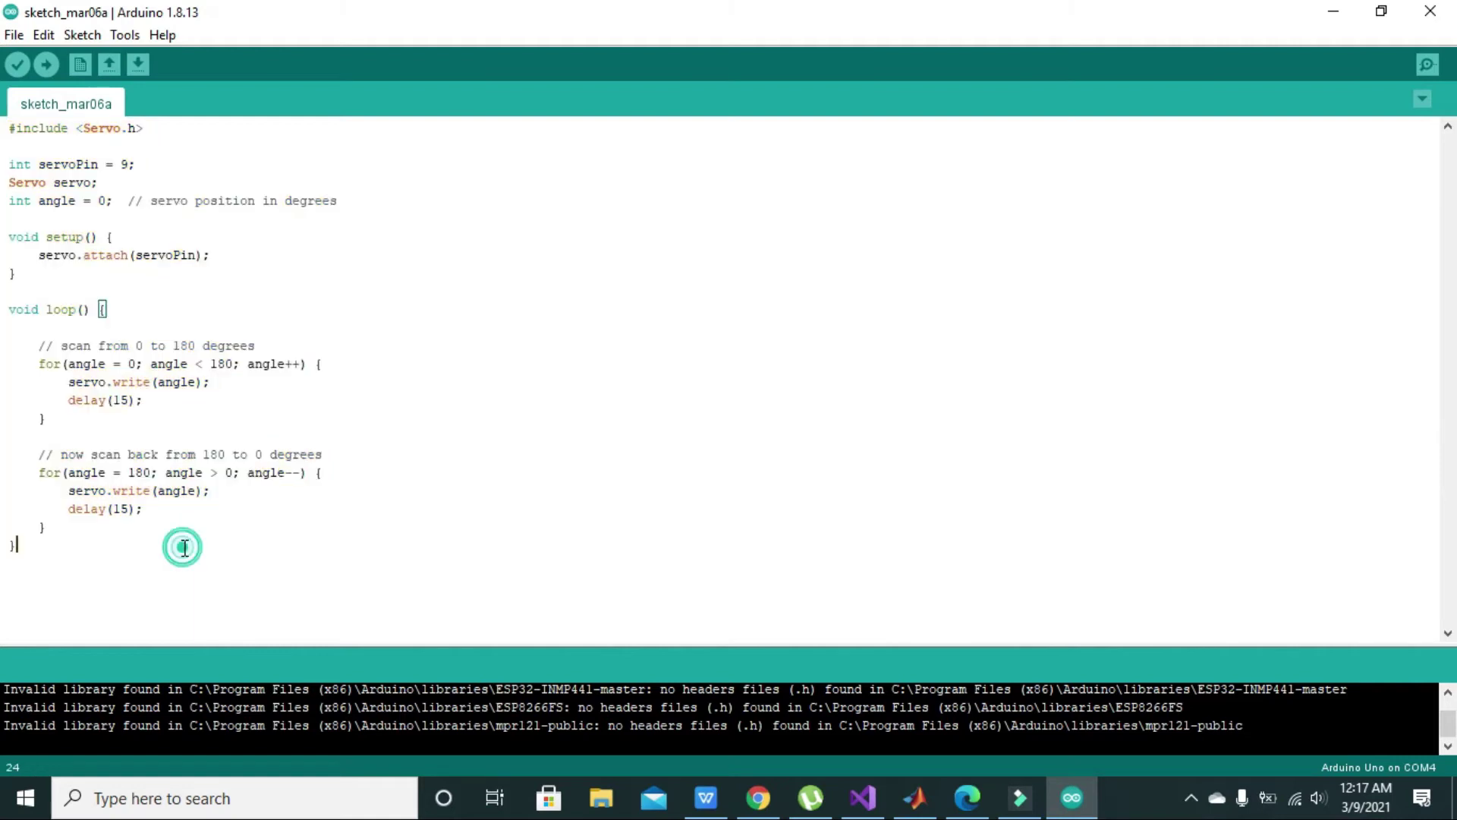
click(758, 797)
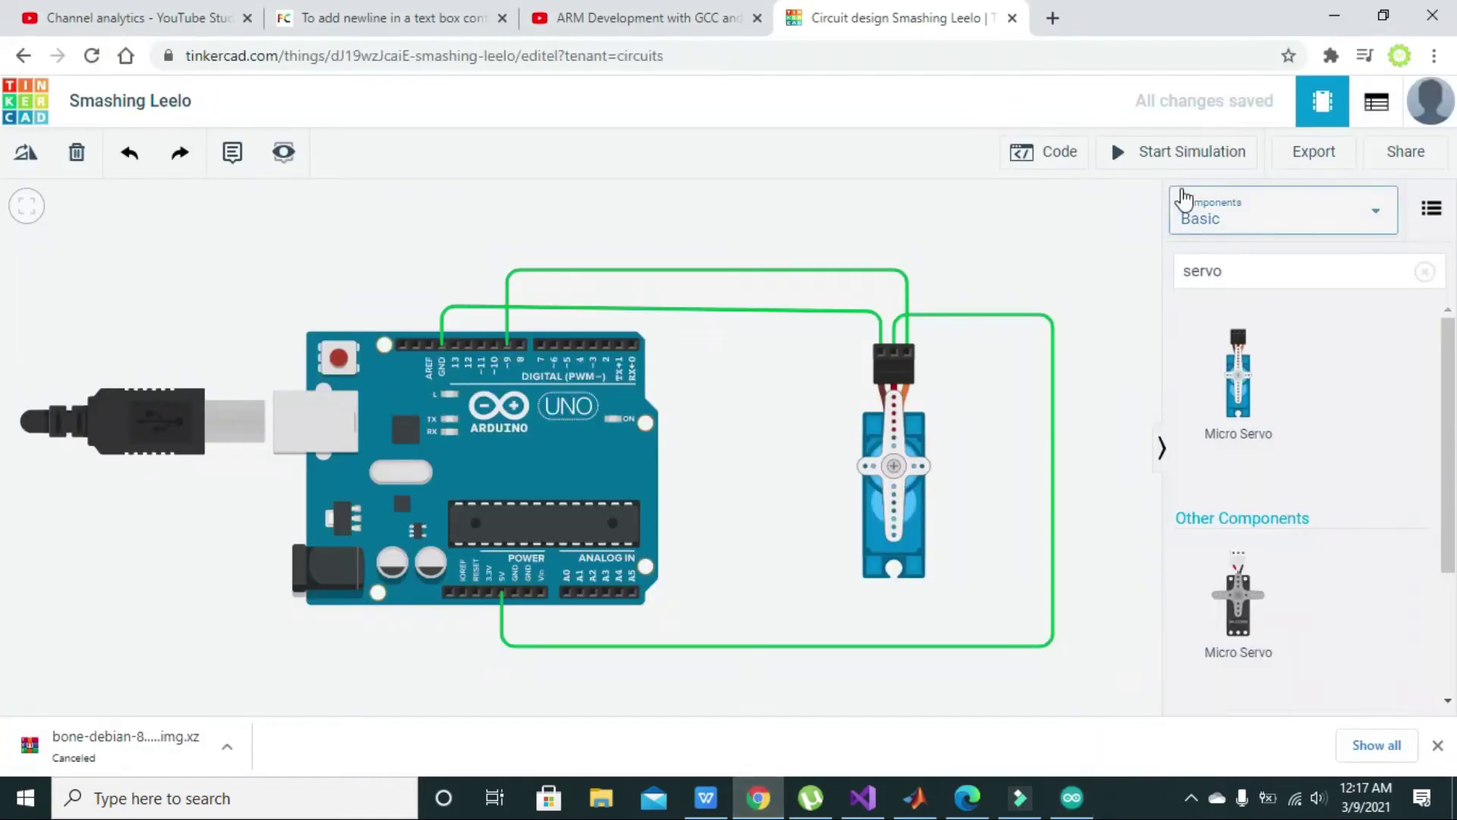
Switch the Arduino code to Text mode and replace the Blink code with the pasted sketch
click(1061, 157)
click(997, 216)
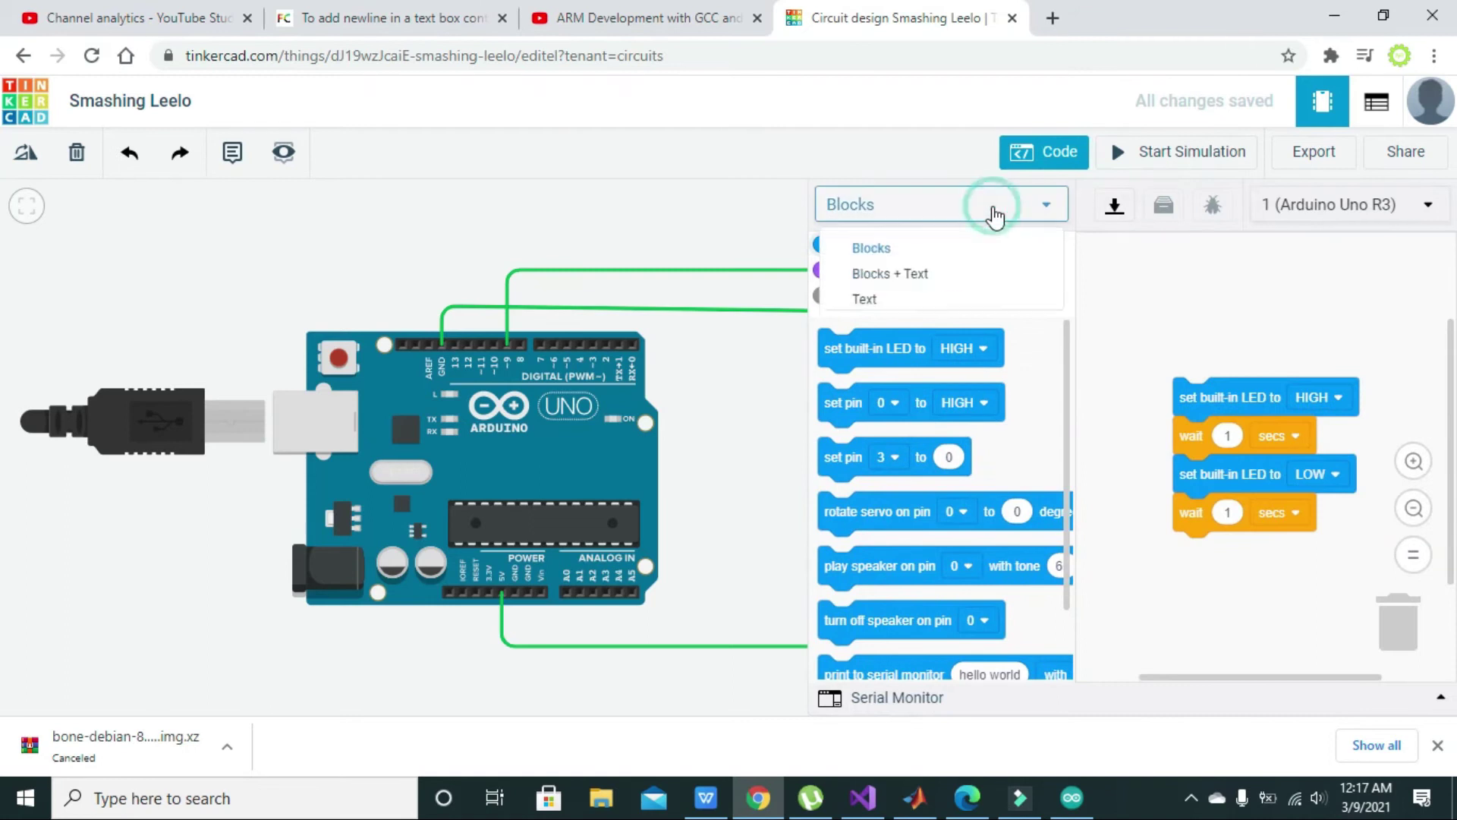
click(973, 299)
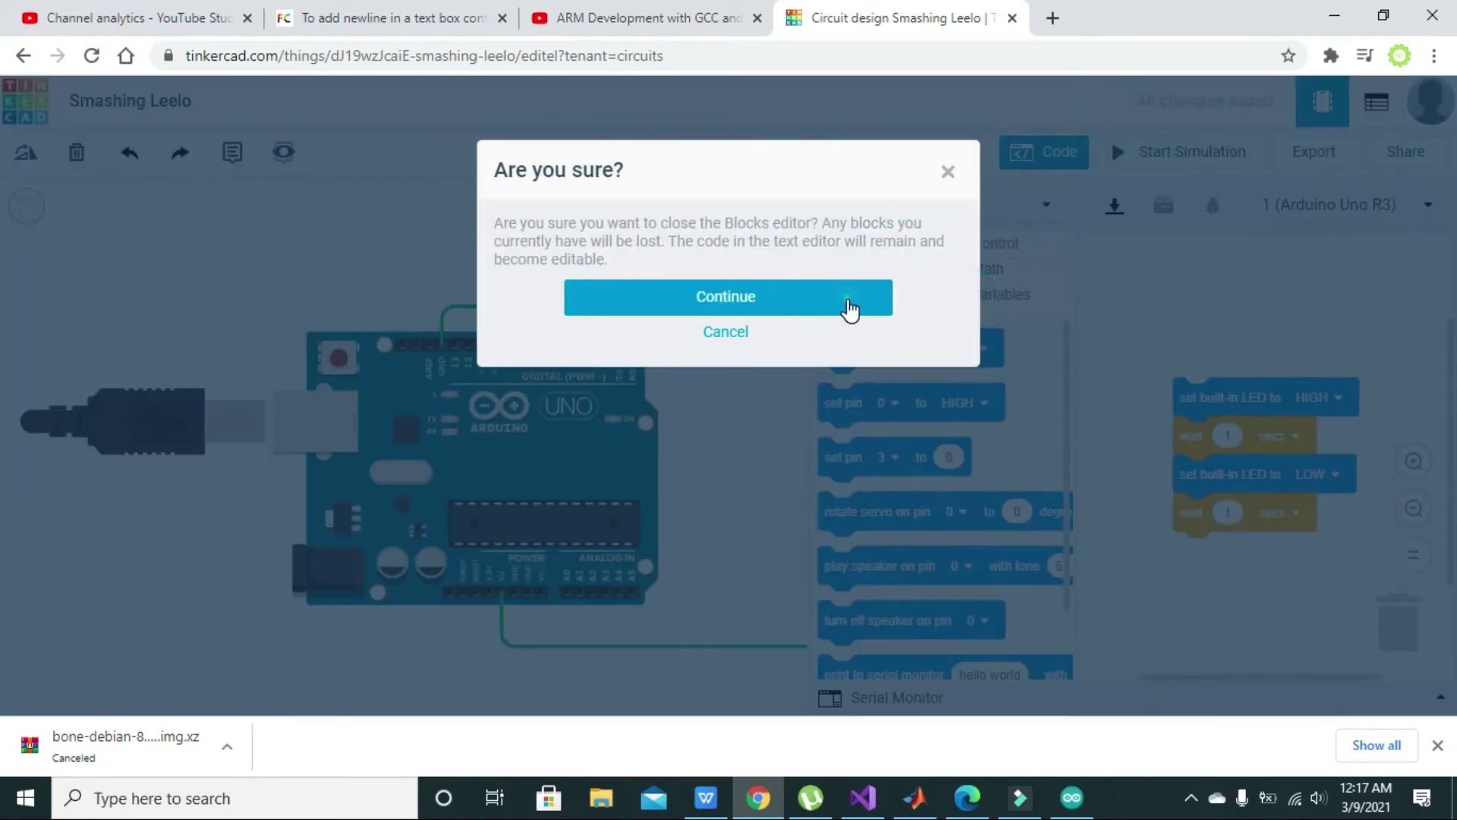
click(852, 312)
drag(1037, 481, 793, 252)
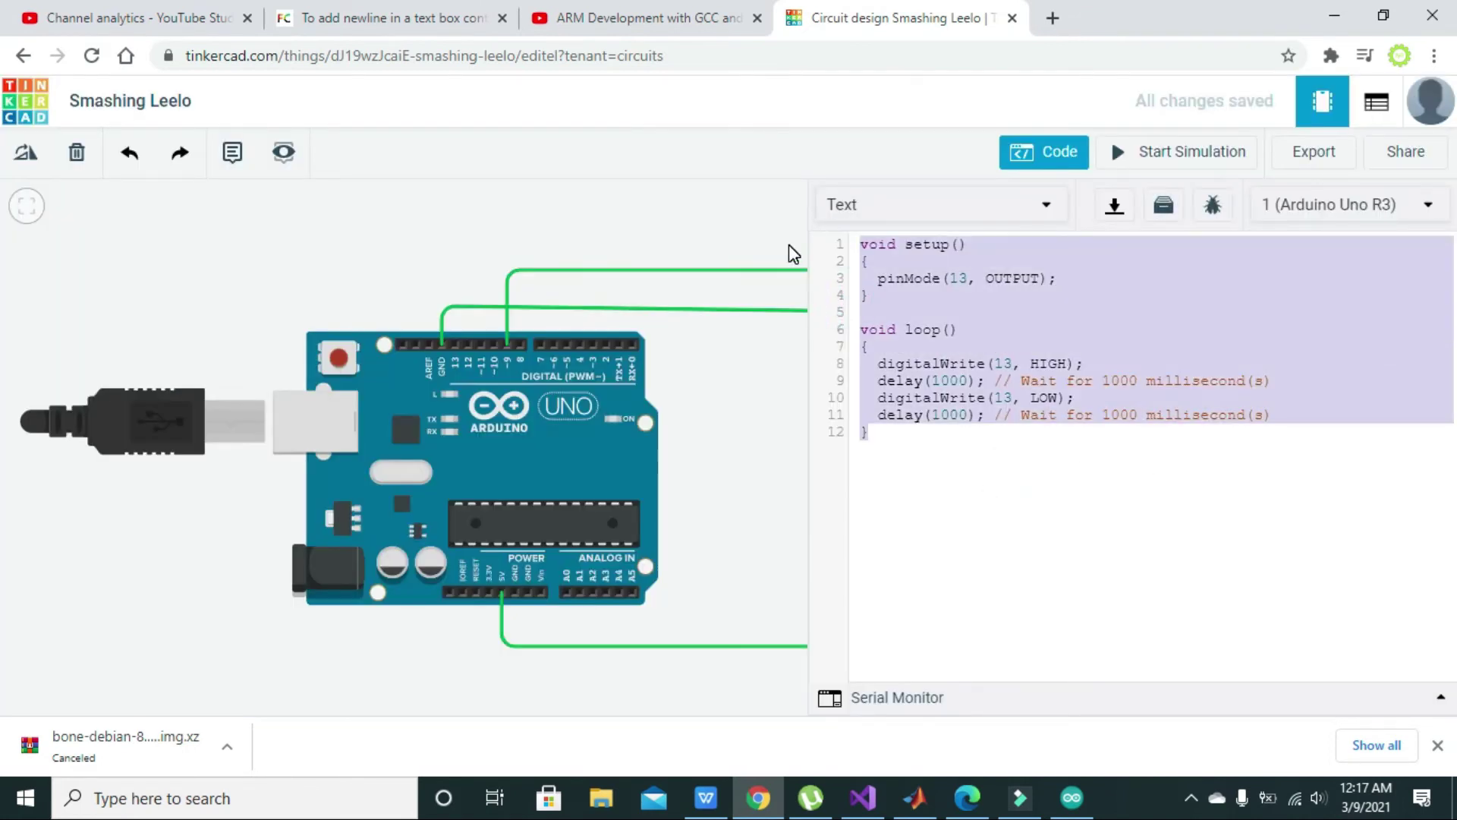
key(BackSpace)
key(ctrl+v)
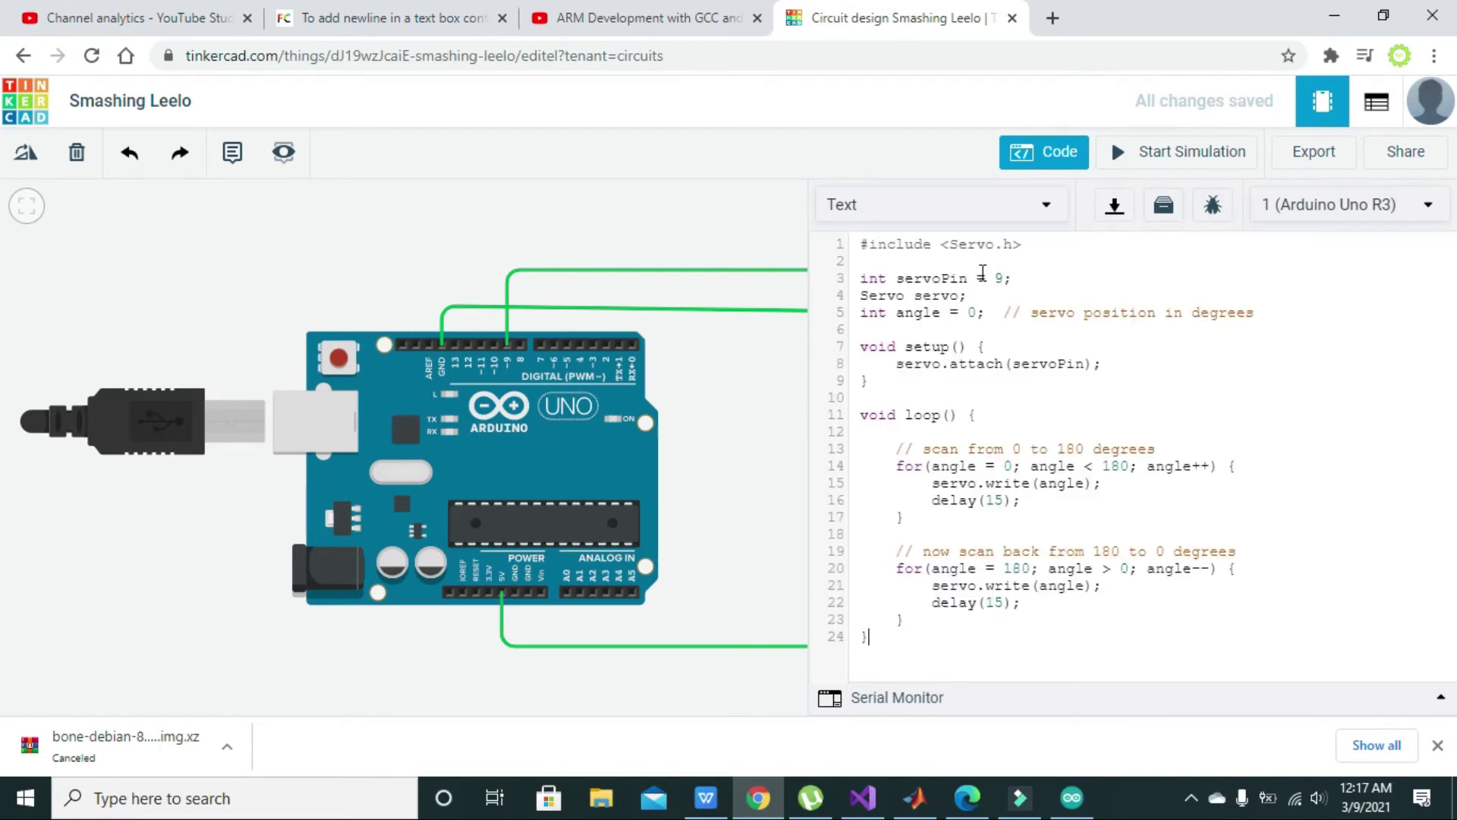
Review the Servo.h include, servoPin = 9, and the servo.attach(servoPin) call
drag(950, 244, 1014, 243)
click(995, 273)
drag(995, 278, 1005, 277)
double_click(999, 275)
drag(896, 364, 1123, 358)
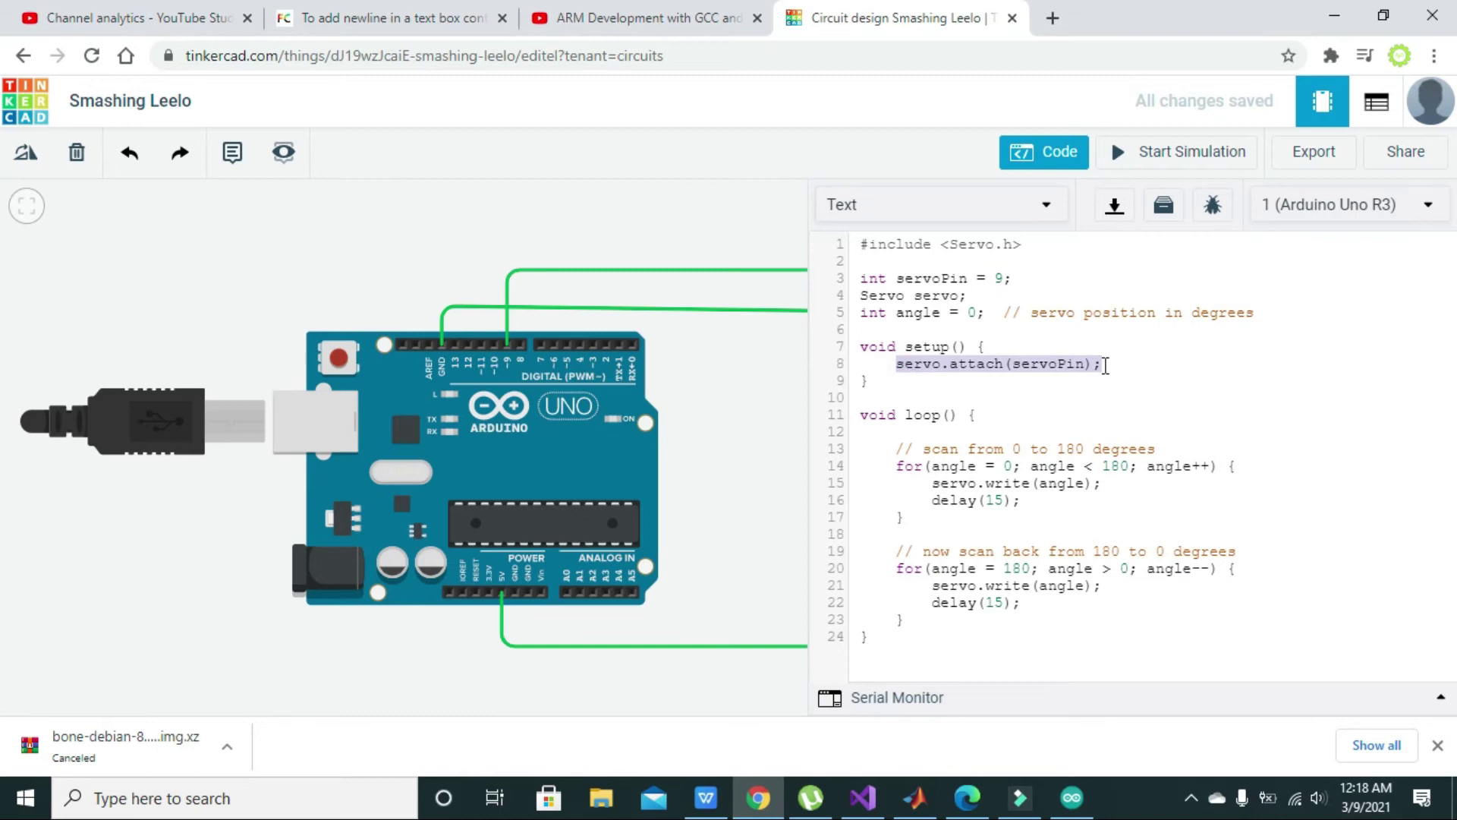
click(1086, 365)
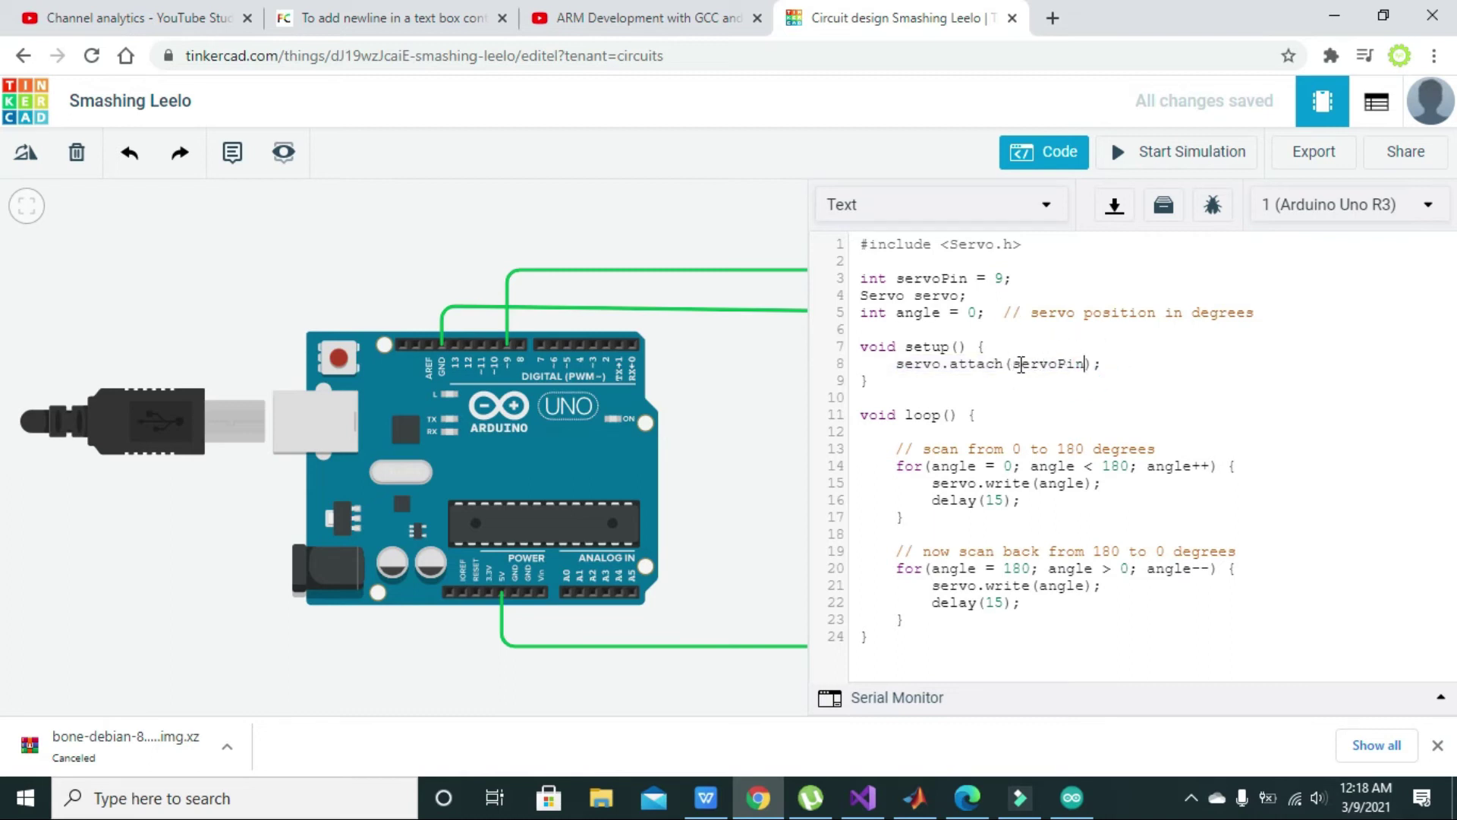
drag(1004, 363, 899, 370)
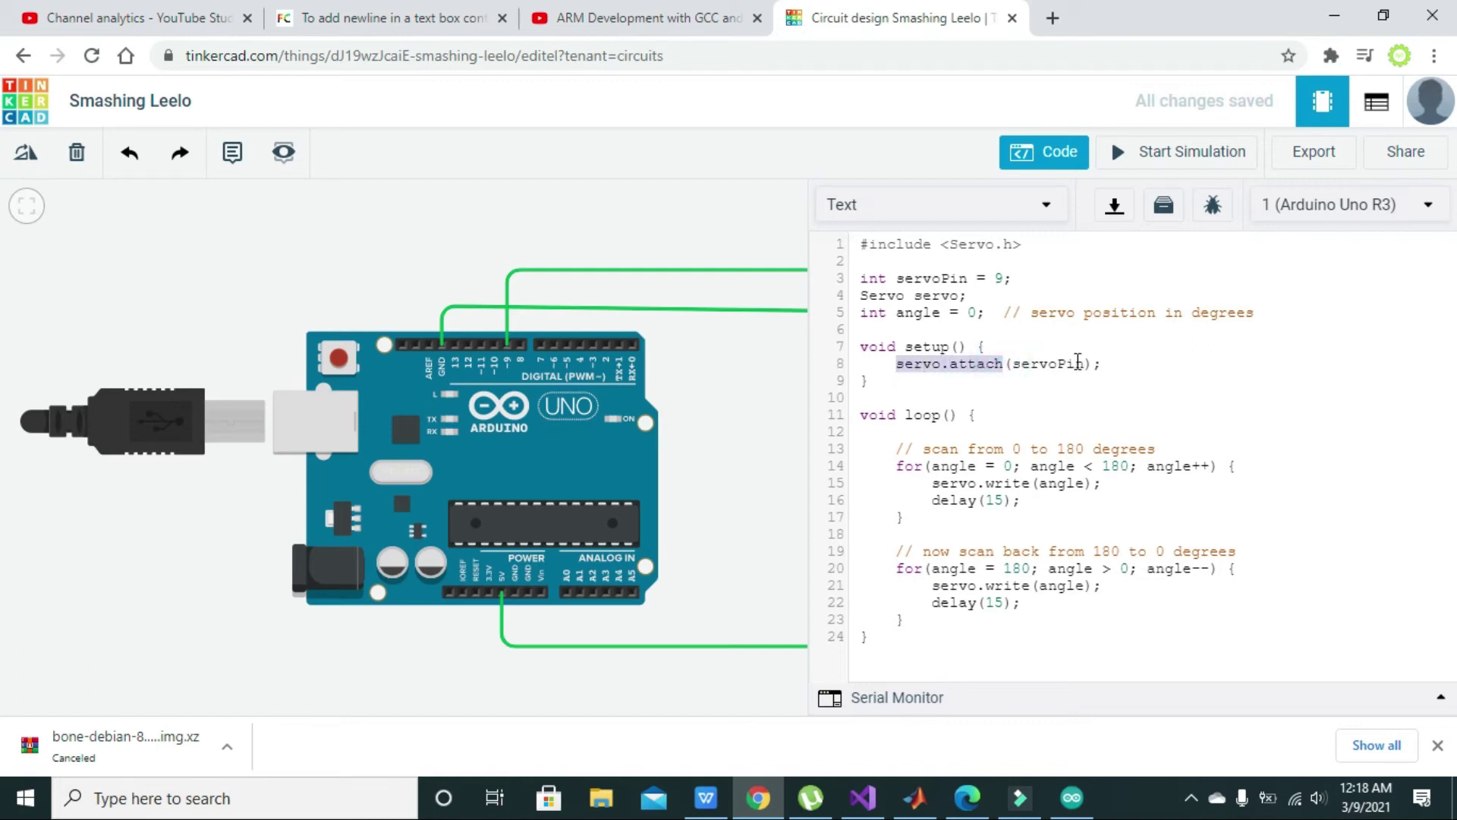
drag(1083, 363, 1015, 363)
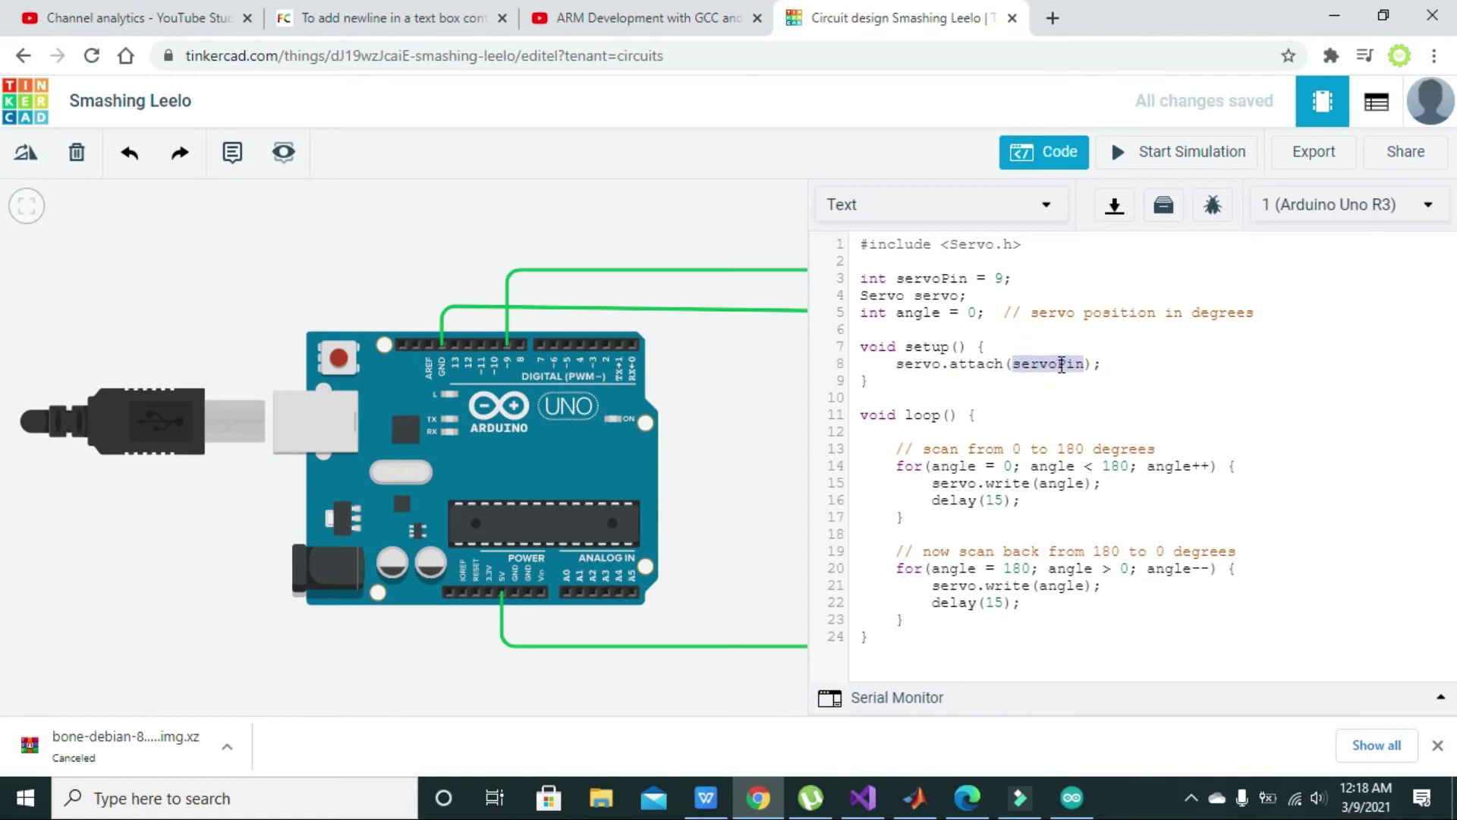
double_click(1047, 364)
double_click(1063, 365)
double_click(1062, 364)
double_click(1063, 364)
click(1062, 364)
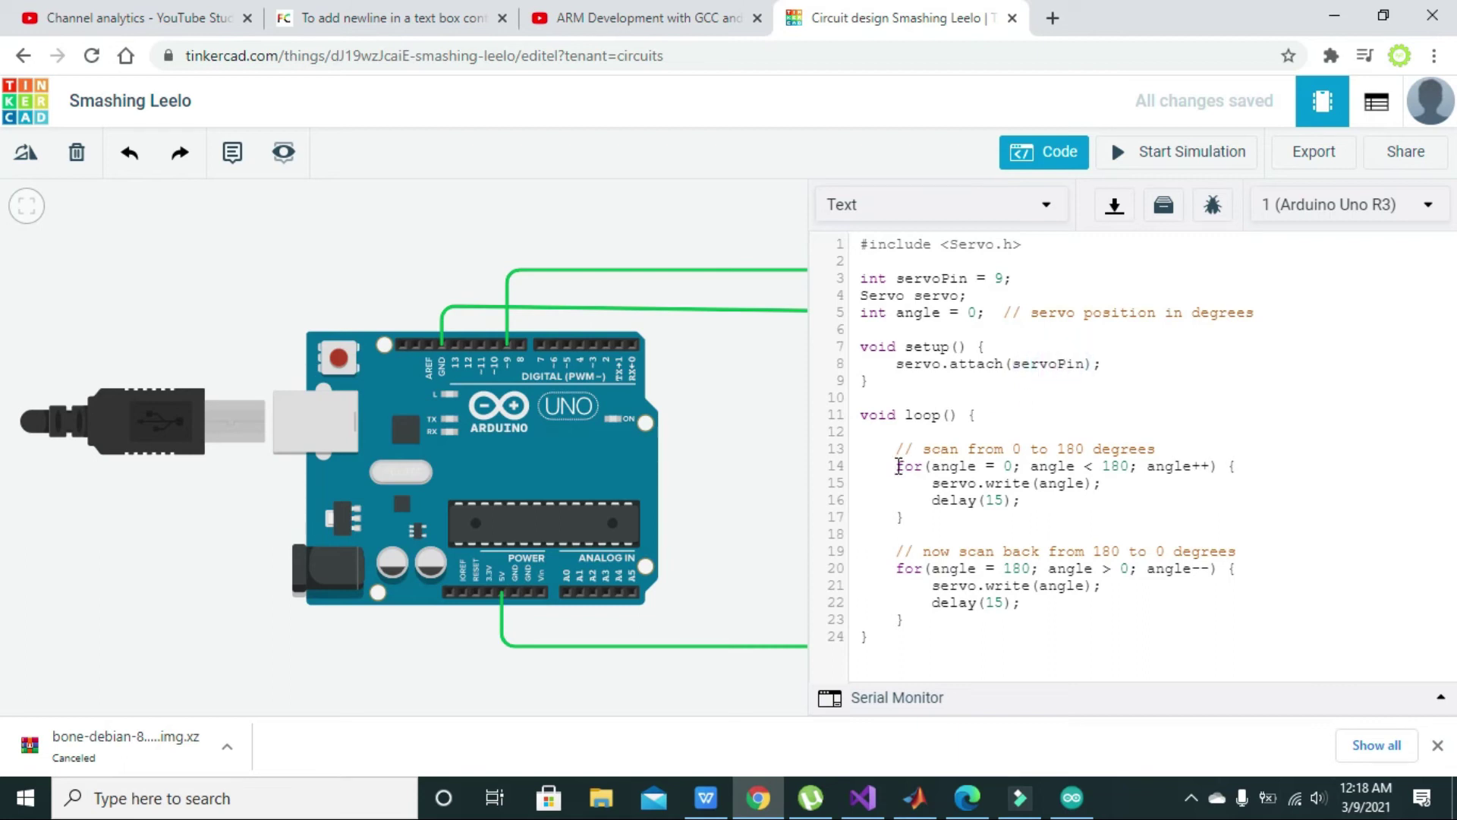
Review the sweep loops: 0 to 180 on line 14 and 180 back to 0 on line 20
drag(898, 466, 905, 517)
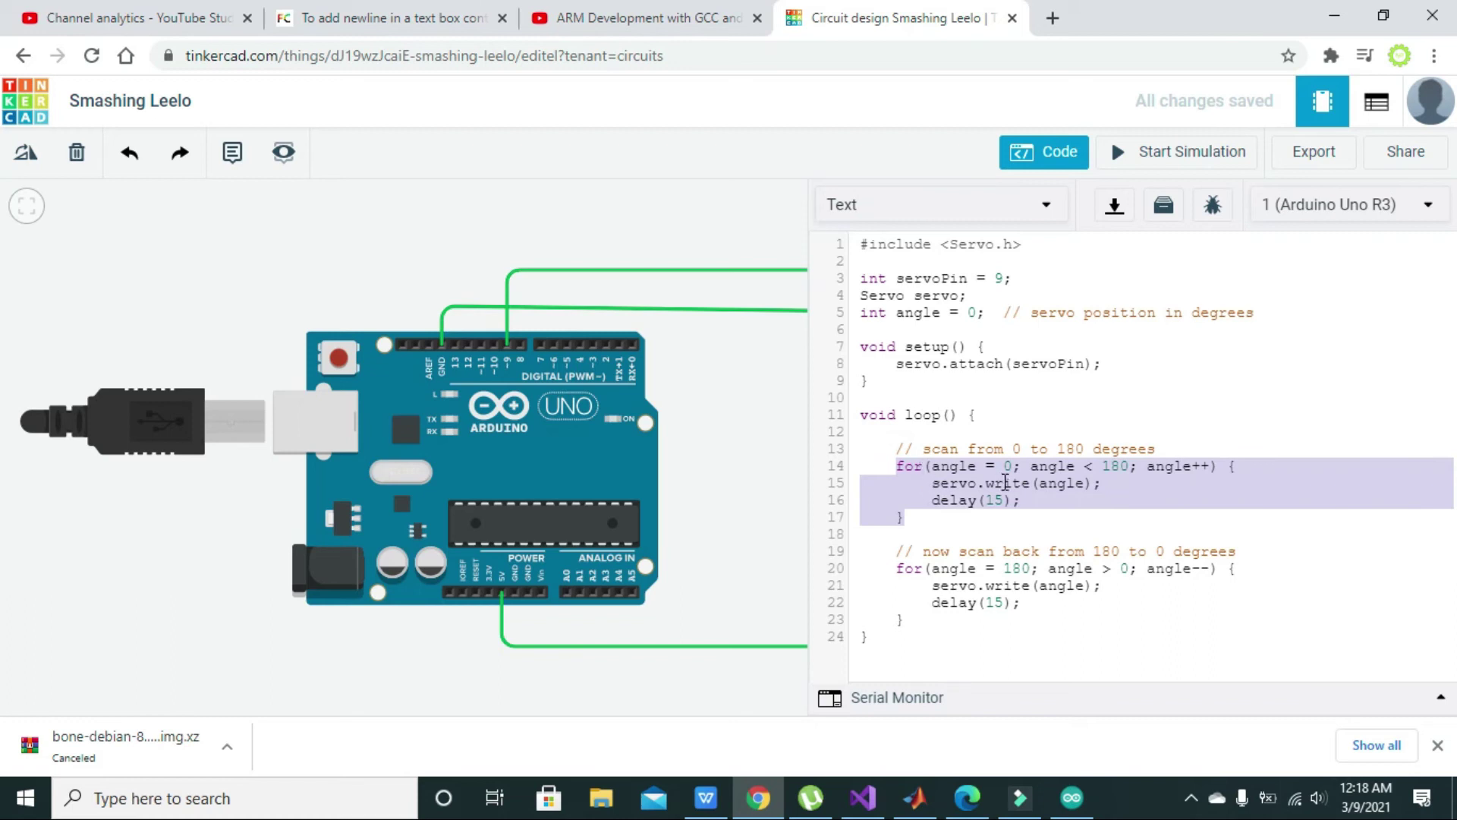
drag(922, 551, 1019, 614)
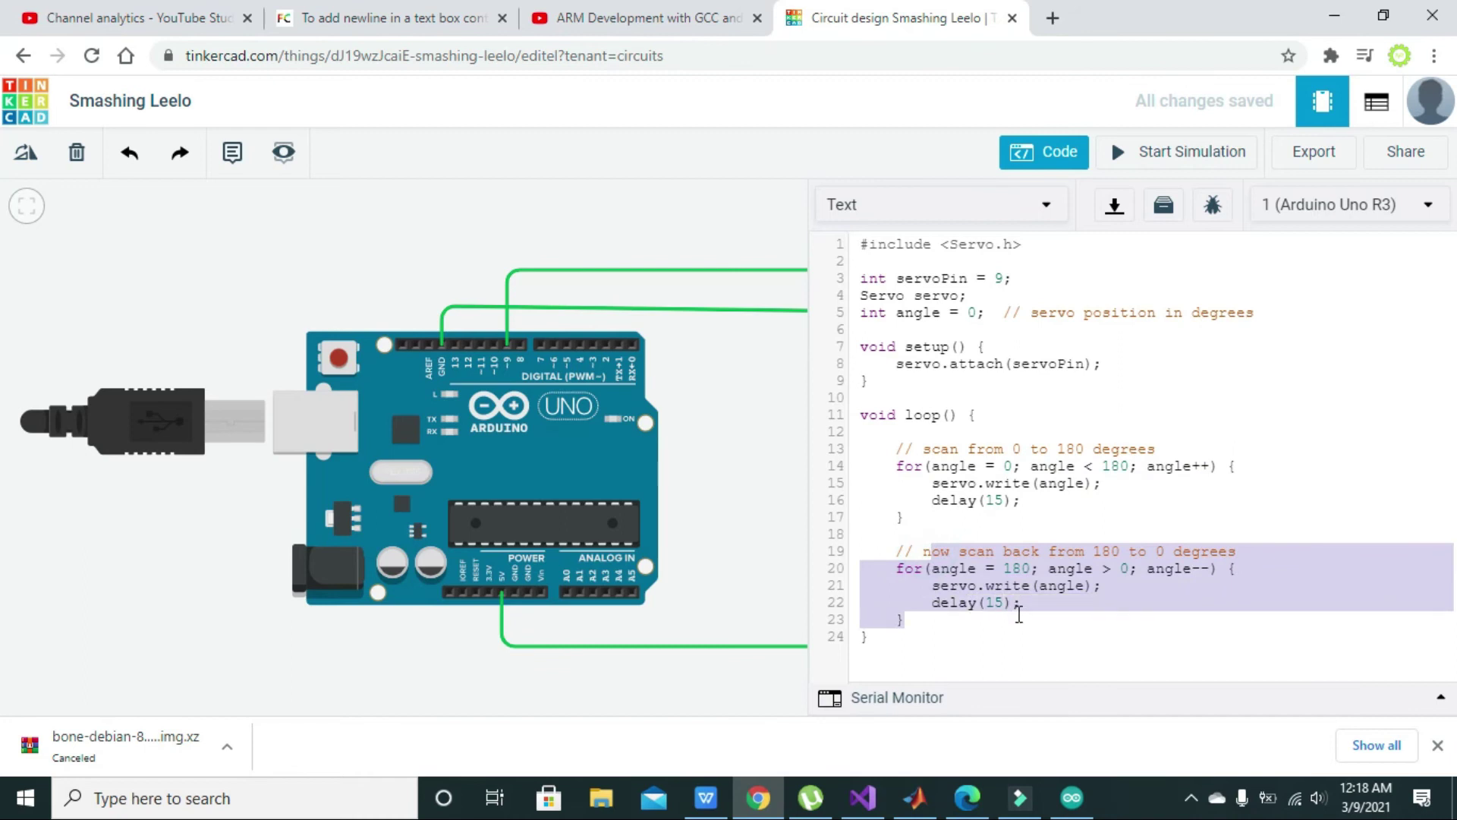
click(1005, 568)
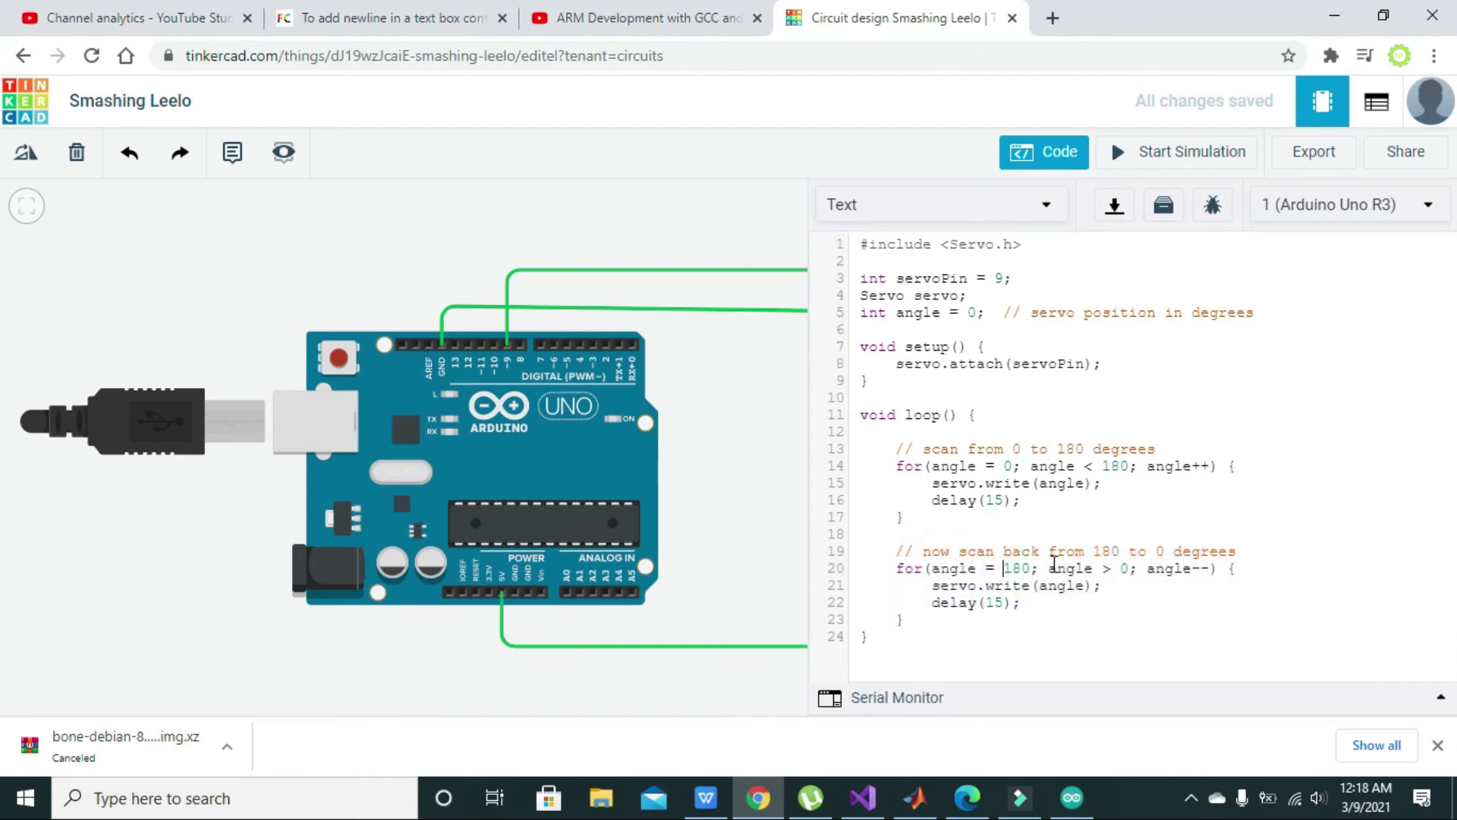
click(1013, 463)
double_click(1117, 465)
double_click(1018, 567)
double_click(1125, 568)
Close the code editor and start the circuit simulation
click(1079, 155)
click(1178, 155)
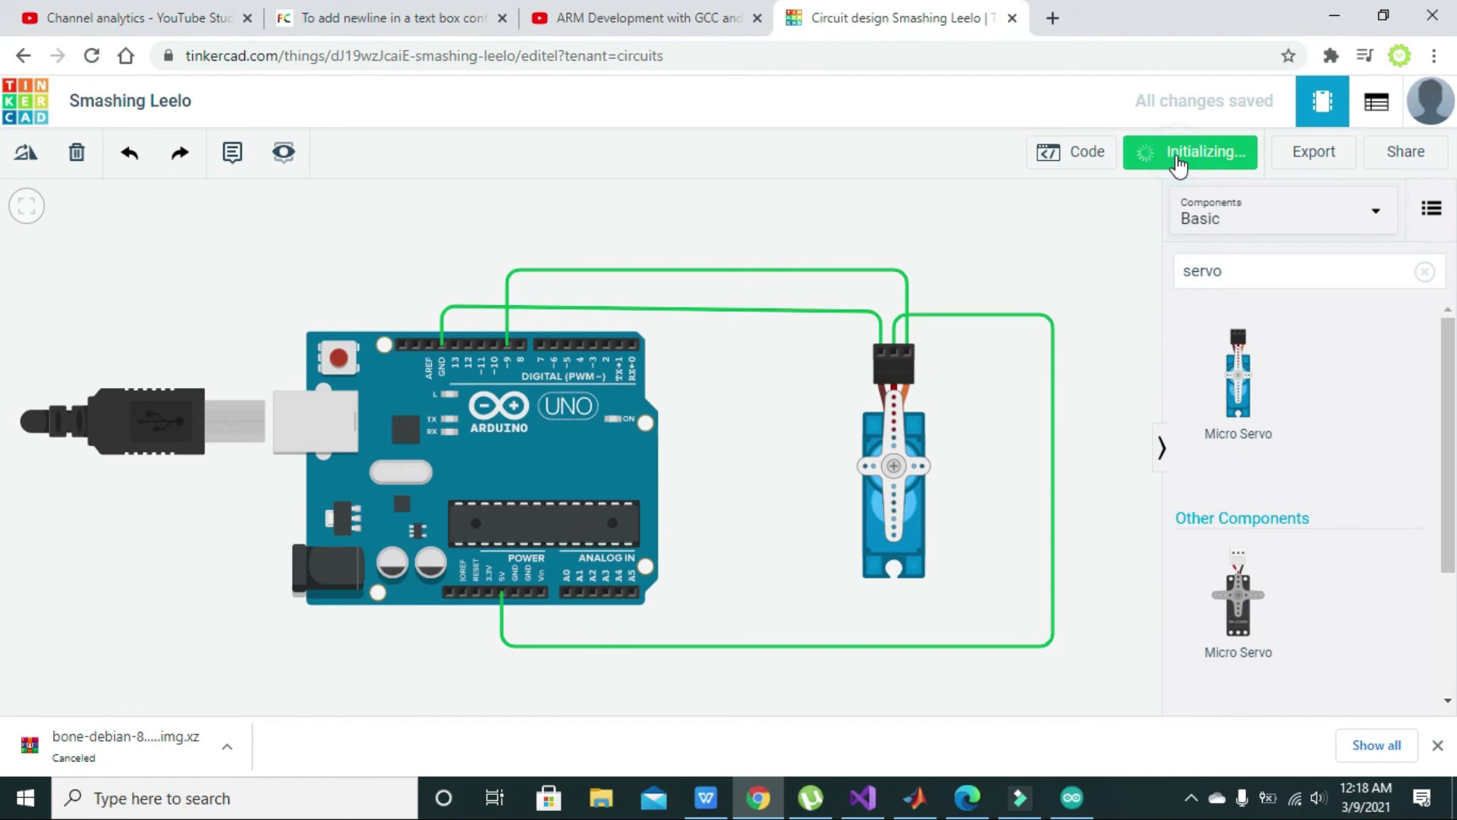